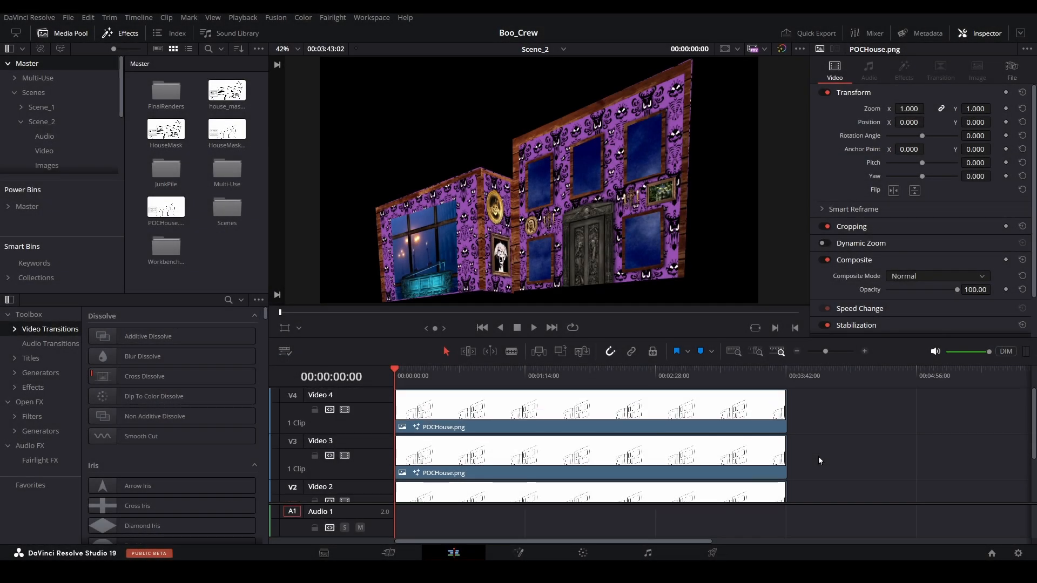
Step: Open the POCHouse.png clip on Video 4 in Fusion and enable the Merge1 node for the house outline
{"action": "left_click", "coordinate": [710, 412]}
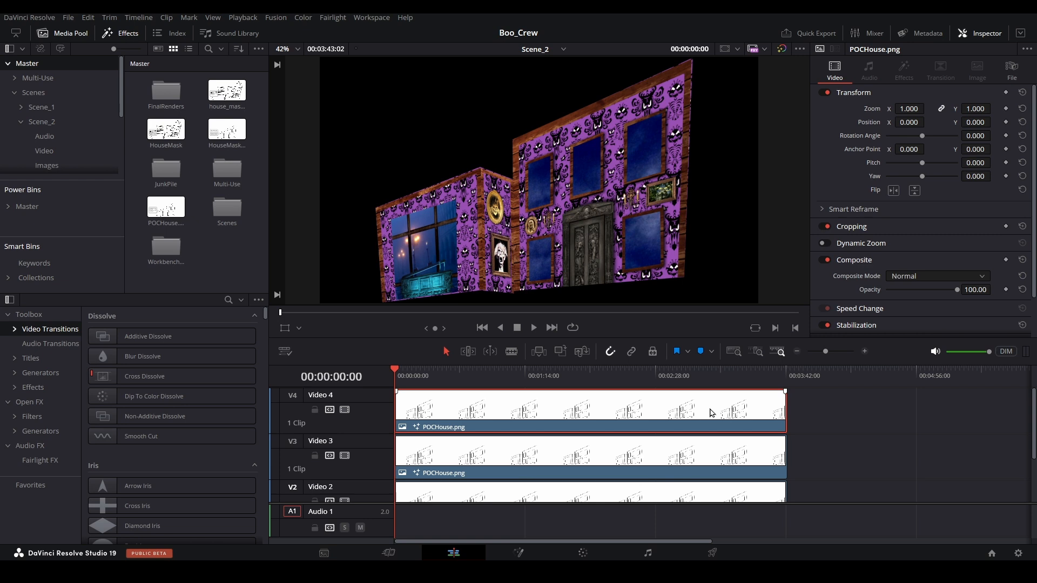
{"action": "right_click", "coordinate": [710, 412]}
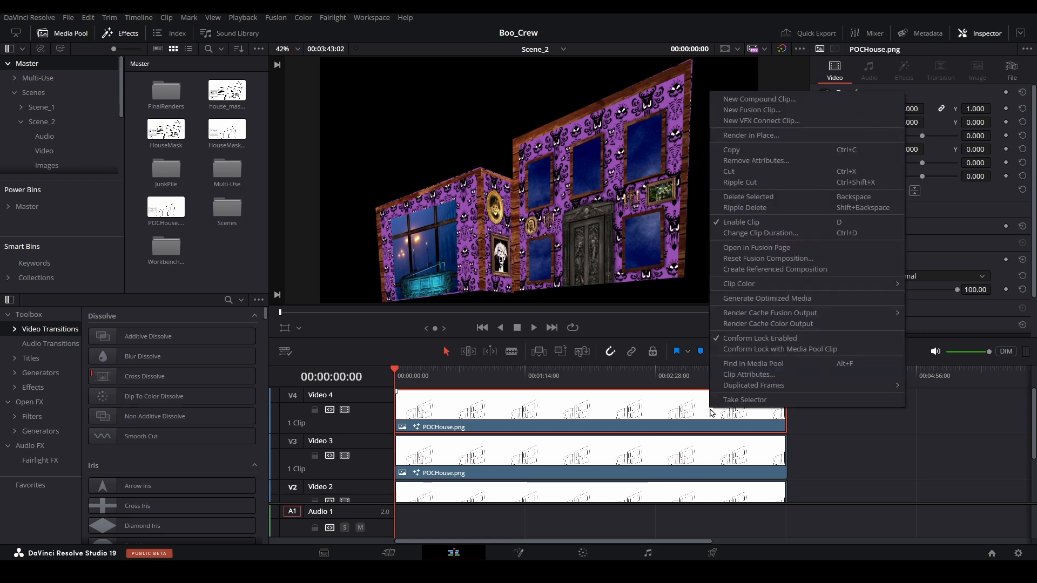
{"action": "left_click", "coordinate": [750, 248]}
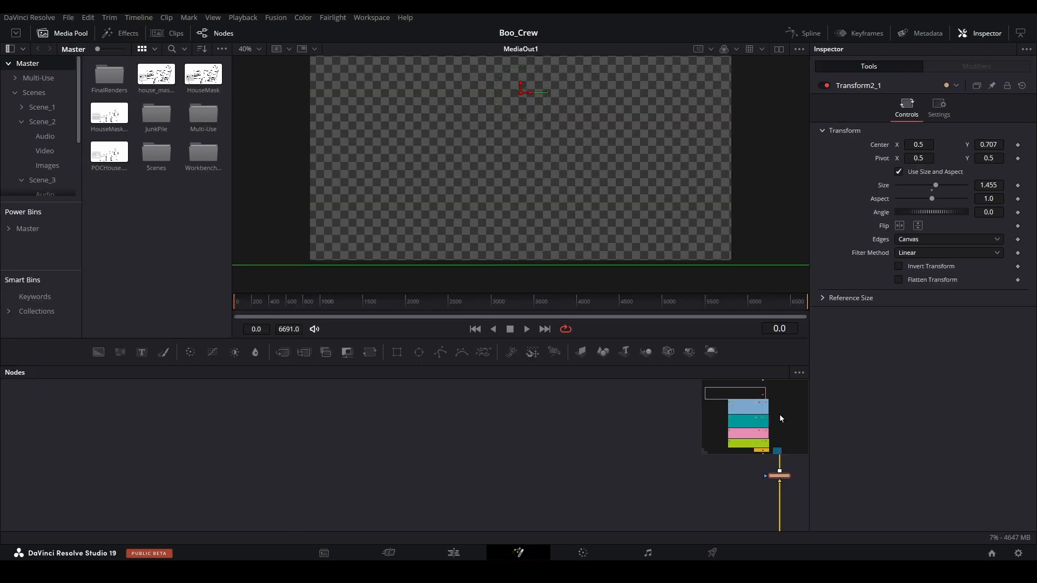
{"action": "left_click", "coordinate": [766, 454]}
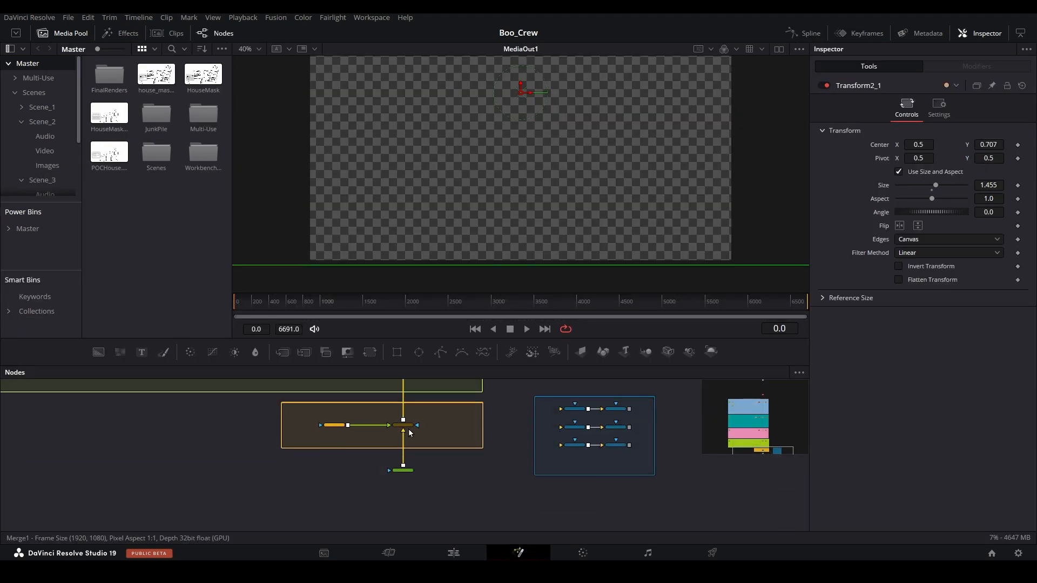
{"action": "left_click", "coordinate": [405, 425]}
{"action": "left_click", "coordinate": [822, 85]}
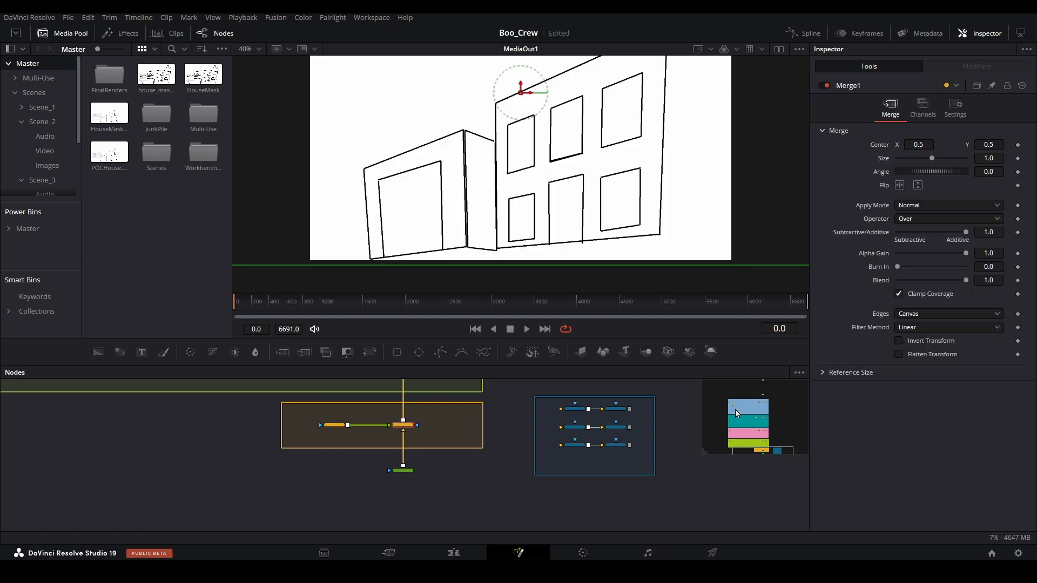
Step: Add a Merge node directly after Merge6 in the blue node group
{"action": "left_click", "coordinate": [739, 409]}
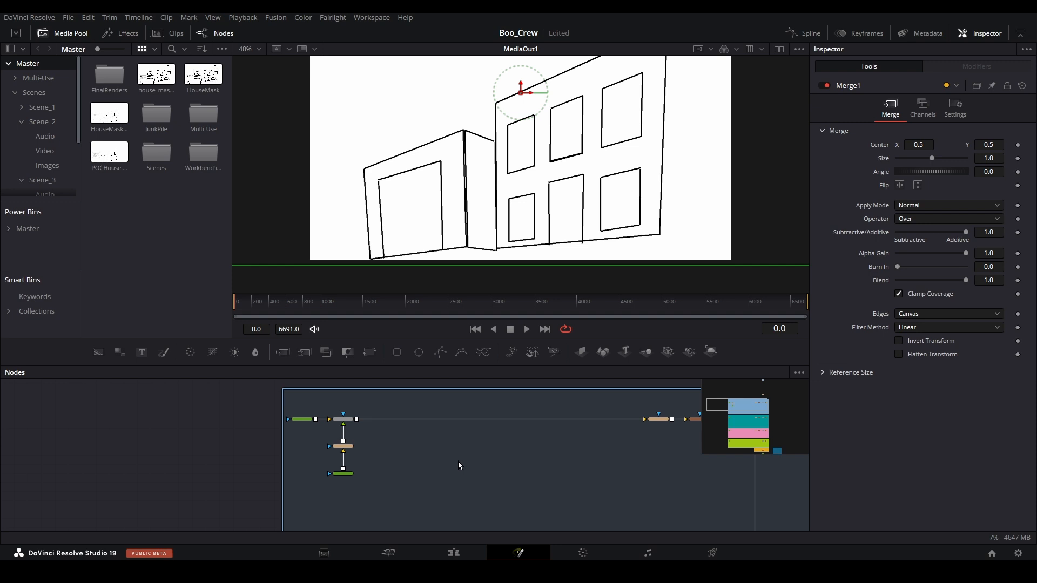
{"action": "scroll", "coordinate": [458, 461], "scroll_direction": "up", "scroll_amount": 5}
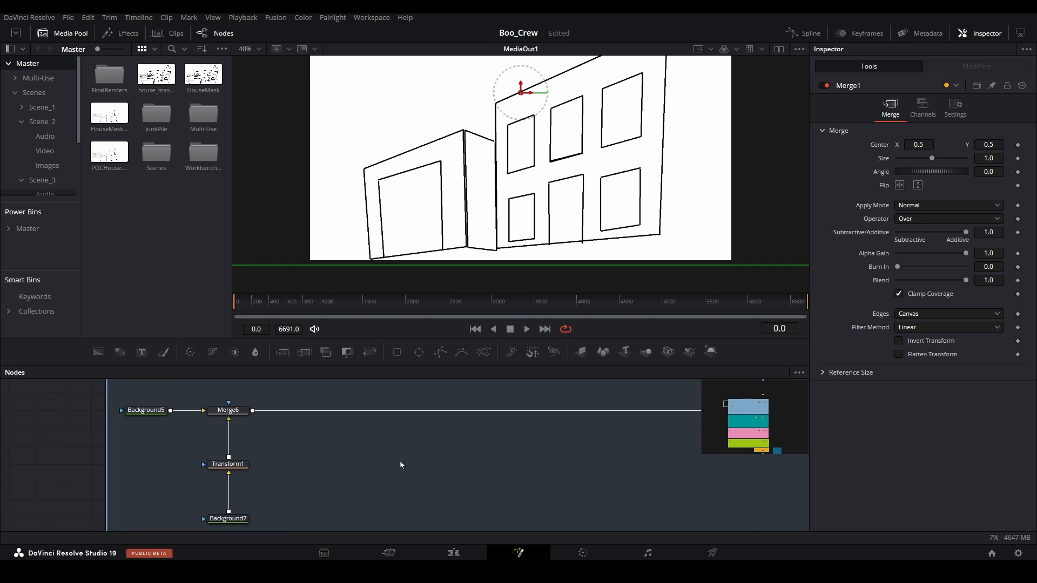
{"action": "left_click", "coordinate": [238, 409]}
{"action": "left_click", "coordinate": [281, 352]}
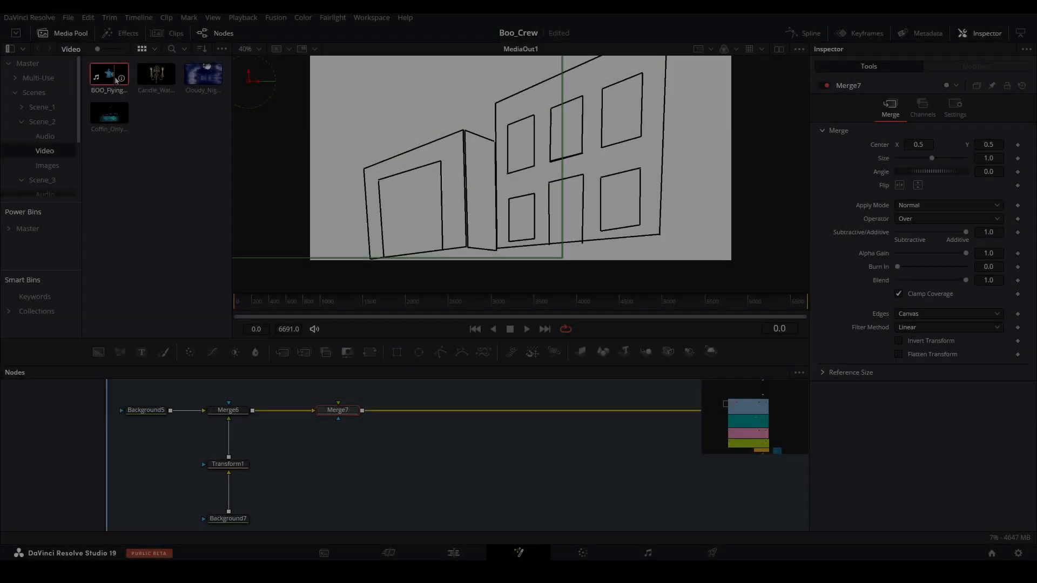
Step: Connect BOO_FlyingBlind_Holl_H.mp4 through a new Transform node to Merge7 and set the Transform's center to X 1.1, Y 0.277
{"action": "left_click_drag", "start_coordinate": [110, 74], "coordinate": [337, 505]}
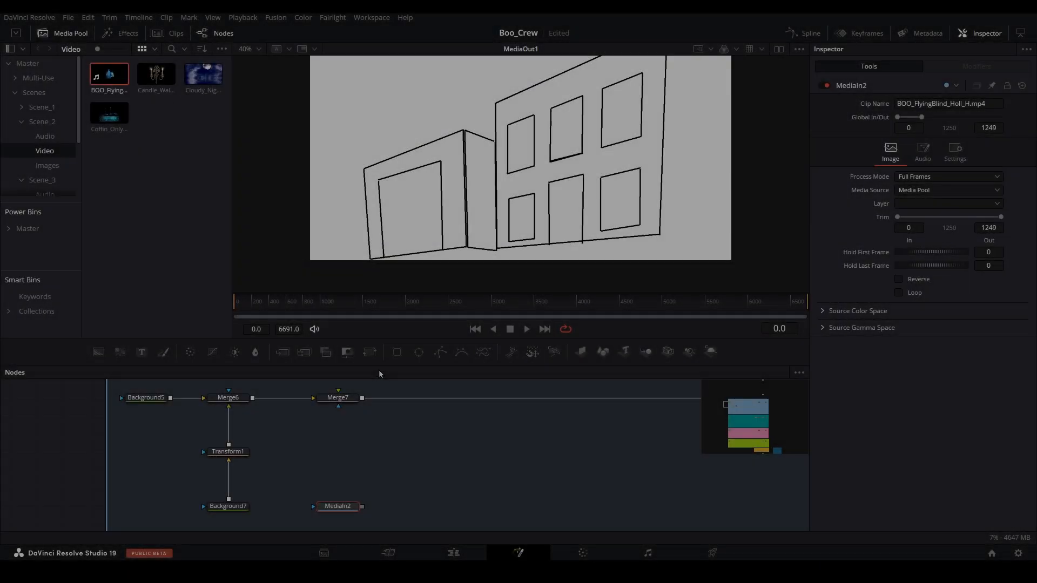
{"action": "left_click_drag", "start_coordinate": [371, 355], "coordinate": [339, 447]}
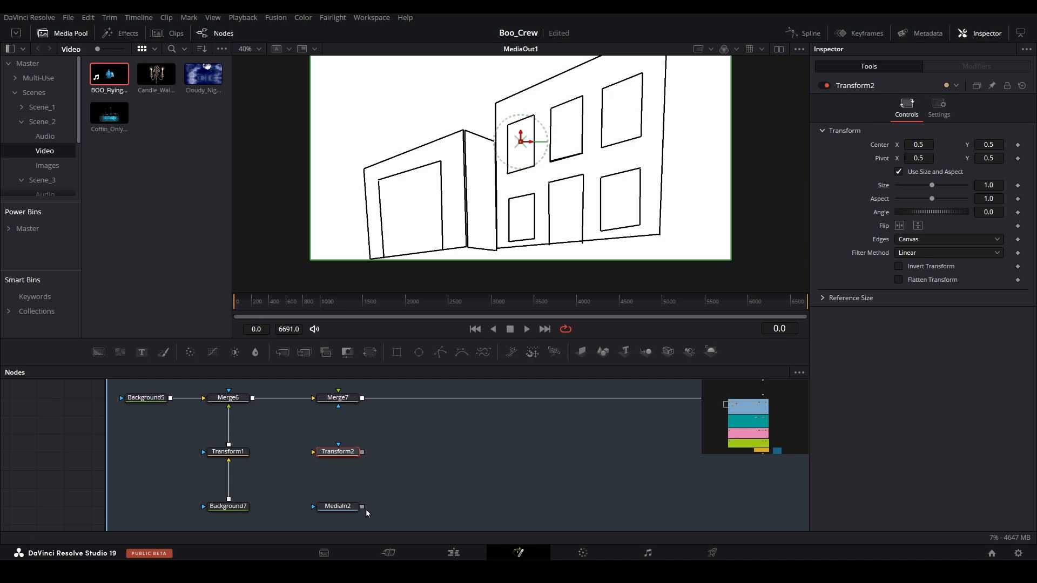
{"action": "left_click_drag", "start_coordinate": [362, 507], "coordinate": [351, 406]}
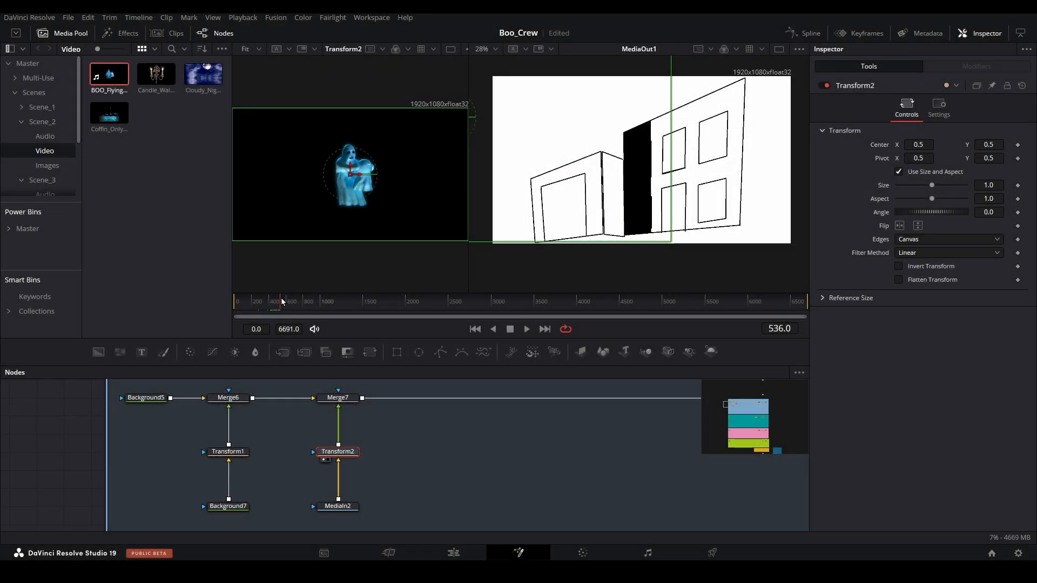
{"action": "left_click_drag", "start_coordinate": [281, 302], "coordinate": [283, 302]}
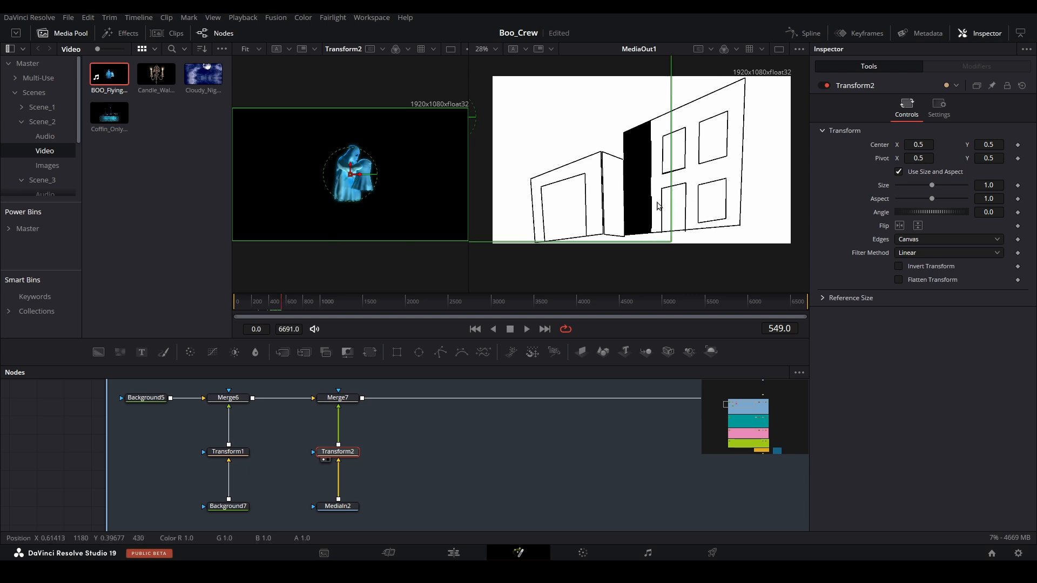
{"action": "left_click_drag", "start_coordinate": [921, 145], "coordinate": [1004, 145]}
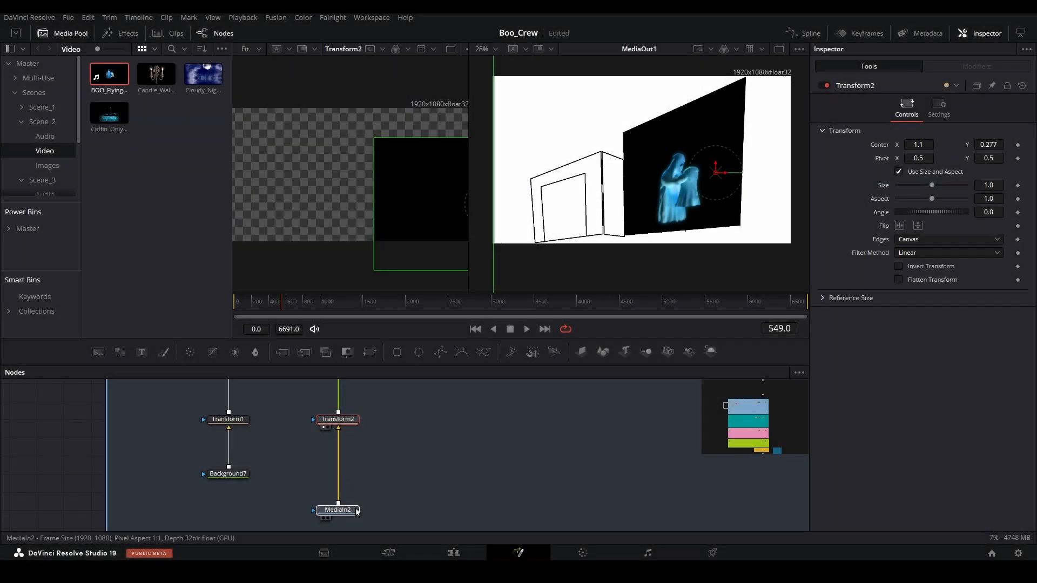
Step: Insert a Luma Keyer between MediaIn2 and Transform2, and lower its High threshold to make the ghost more solid
{"action": "left_click", "coordinate": [356, 511]}
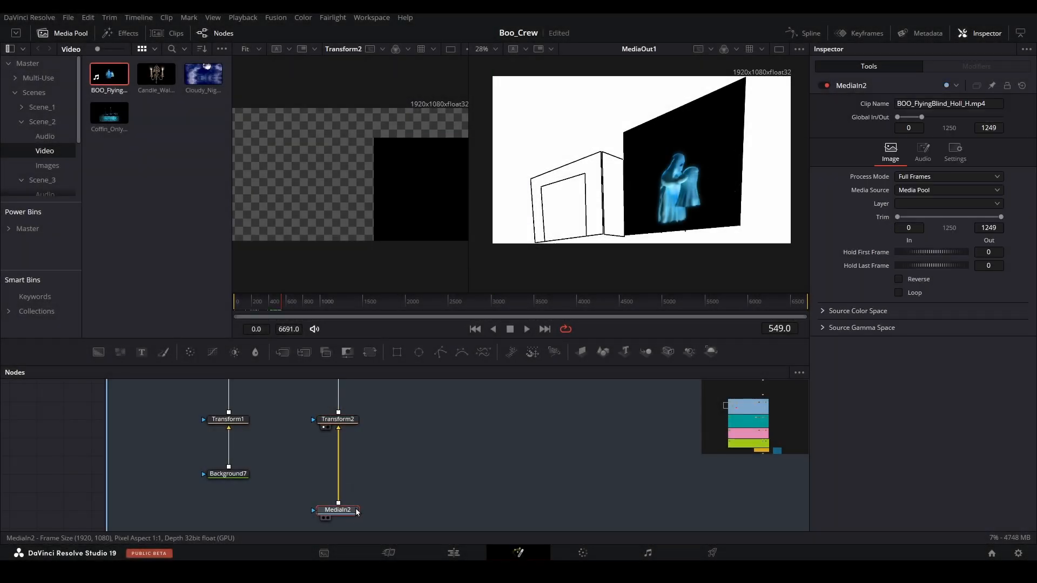
{"action": "key", "text": "shift+space"}
{"action": "type", "text": "luma"}
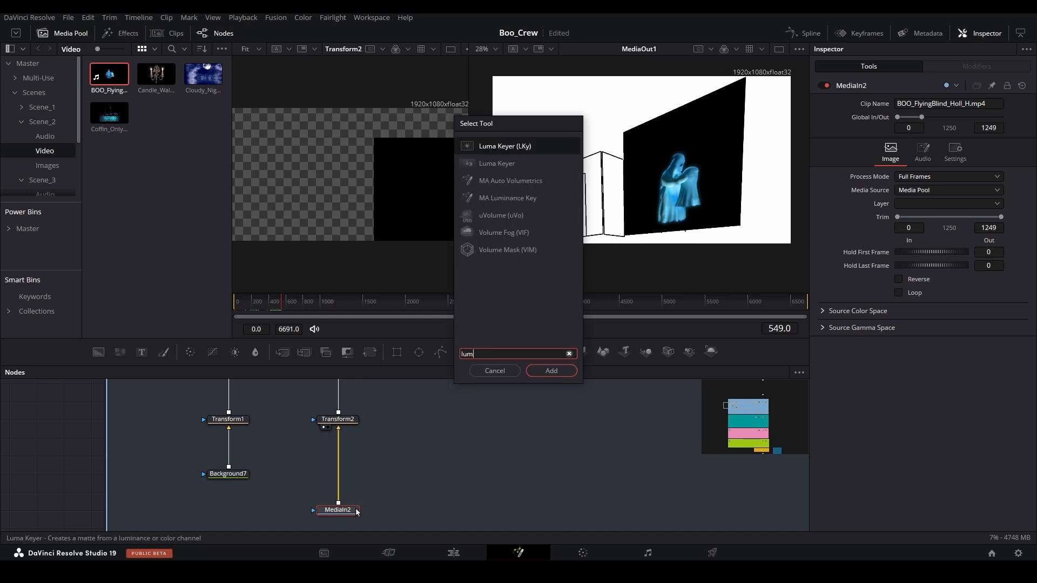
{"action": "key", "text": "Return"}
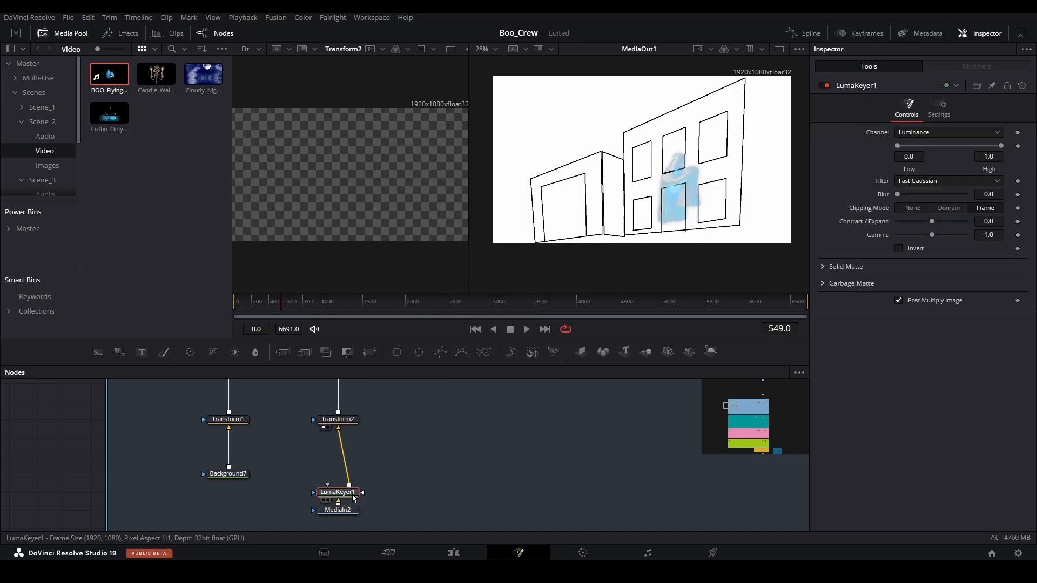
{"action": "left_click_drag", "start_coordinate": [338, 492], "coordinate": [337, 473]}
{"action": "left_click_drag", "start_coordinate": [999, 152], "coordinate": [917, 159]}
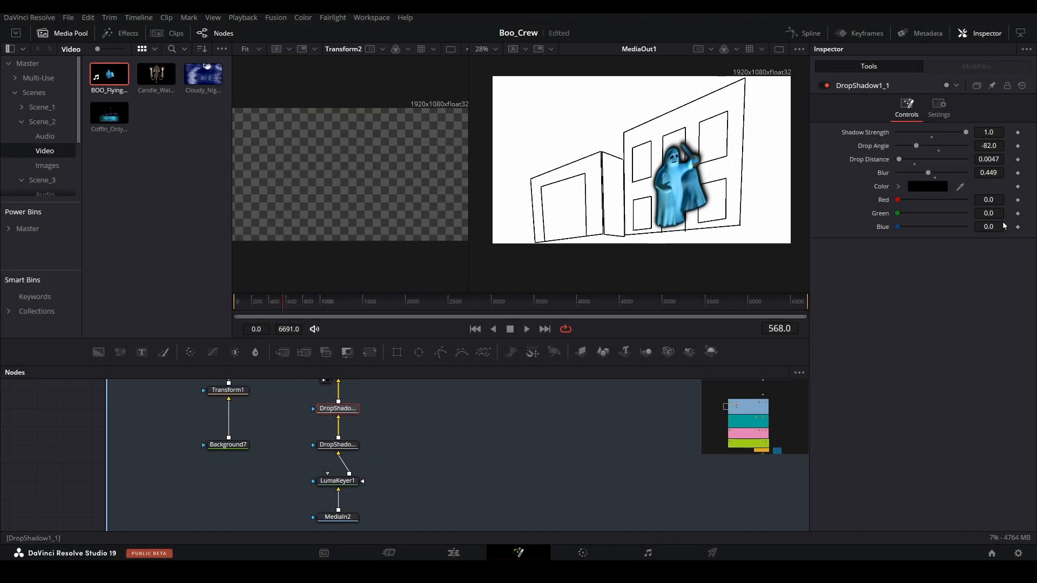
Step: Reduce the shadow strength and blur on the drop shadow node directly below Transform2
{"action": "left_click_drag", "start_coordinate": [965, 133], "coordinate": [946, 133]}
{"action": "left_click_drag", "start_coordinate": [927, 173], "coordinate": [907, 151]}
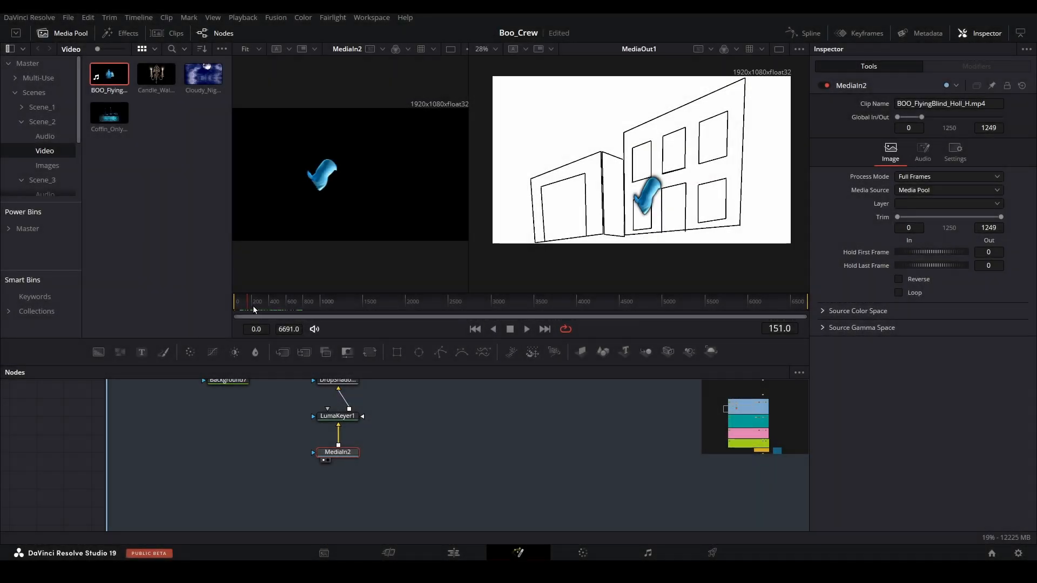
Step: Flip the ghost footage horizontally in Transform2, with size 0.82 and center Y 0.23
{"action": "mouse_move", "coordinate": [253, 308]}
{"action": "left_mouse_down"}
{"action": "mouse_move", "coordinate": [282, 302]}
{"action": "mouse_move", "coordinate": [270, 303]}
{"action": "left_mouse_up"}
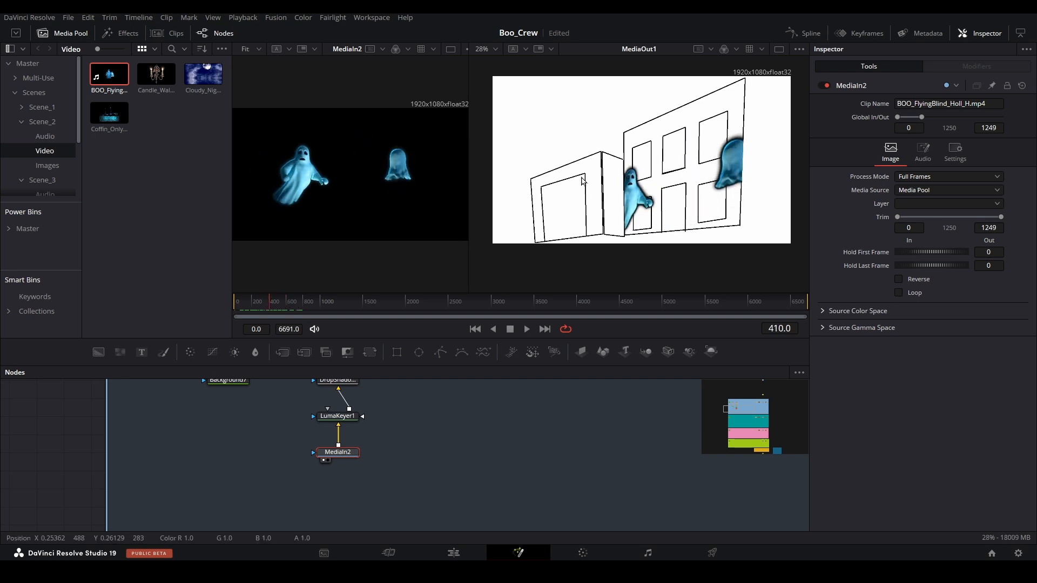
{"action": "left_click_drag", "start_coordinate": [274, 299], "coordinate": [264, 296]}
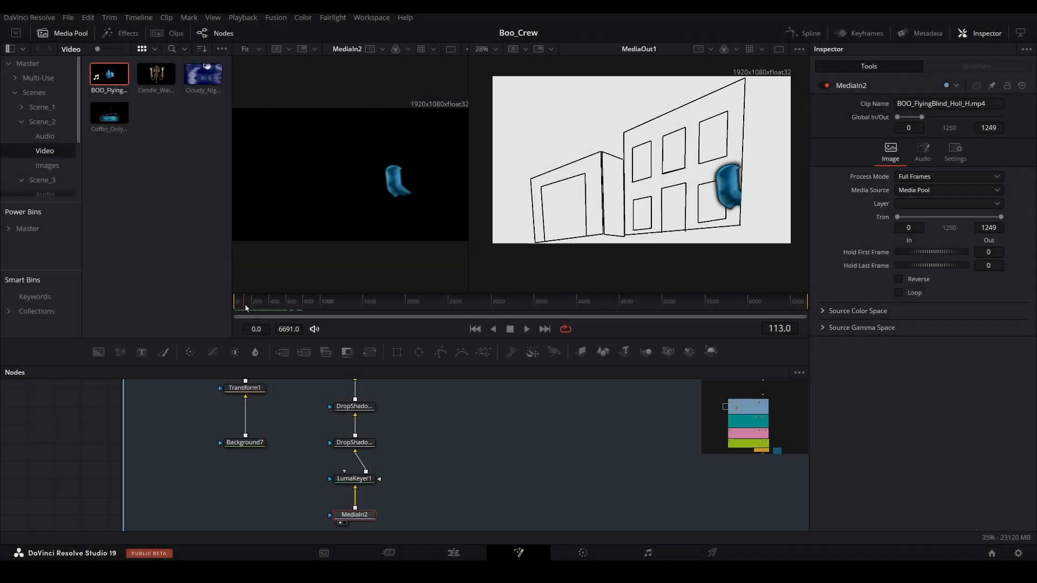
{"action": "left_click_drag", "start_coordinate": [245, 306], "coordinate": [246, 306]}
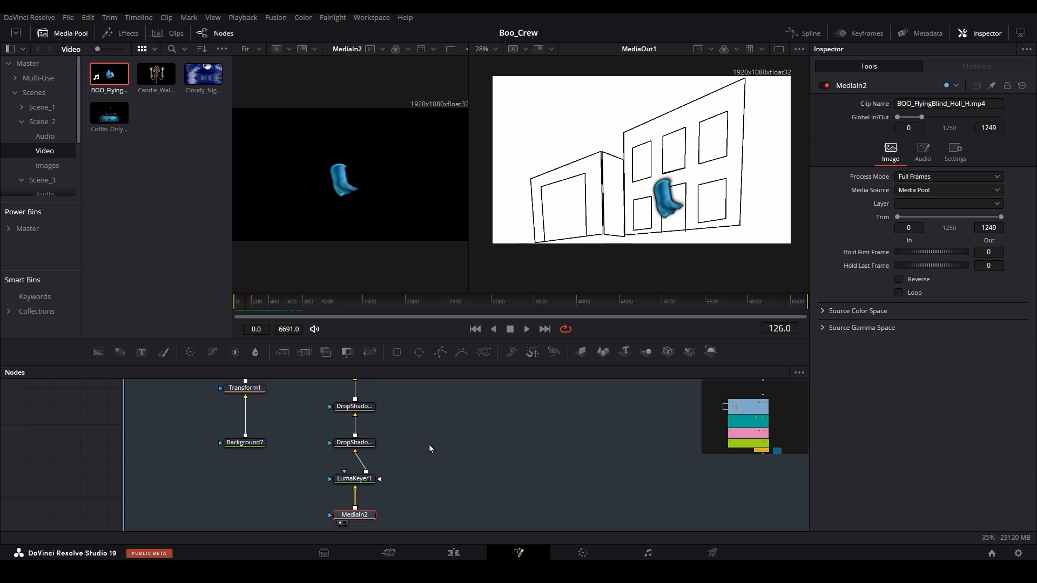
{"action": "scroll", "coordinate": [429, 445], "scroll_direction": "up", "scroll_amount": 2}
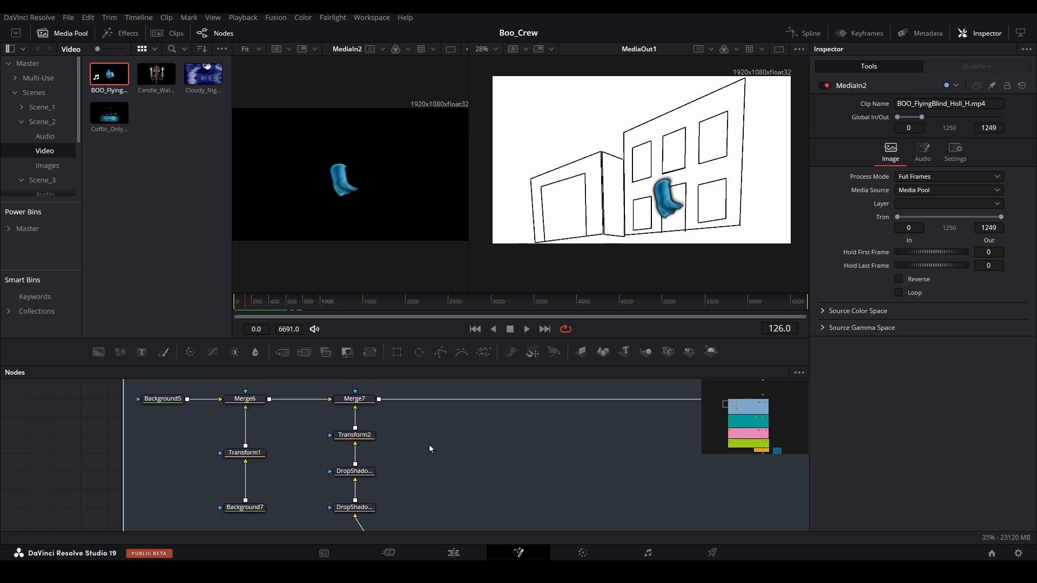
{"action": "left_click", "coordinate": [374, 436]}
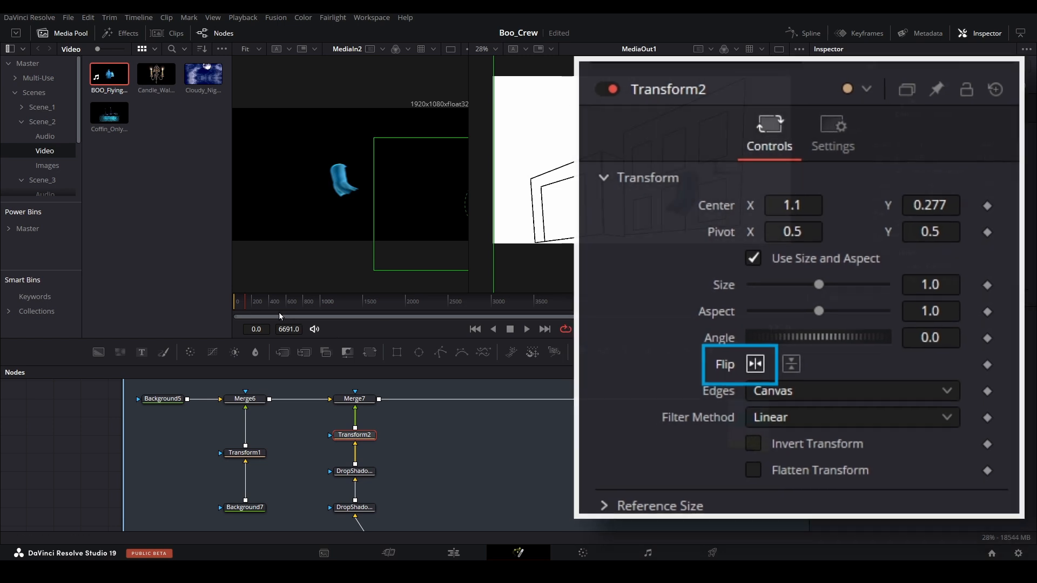
{"action": "left_click_drag", "start_coordinate": [251, 302], "coordinate": [276, 295]}
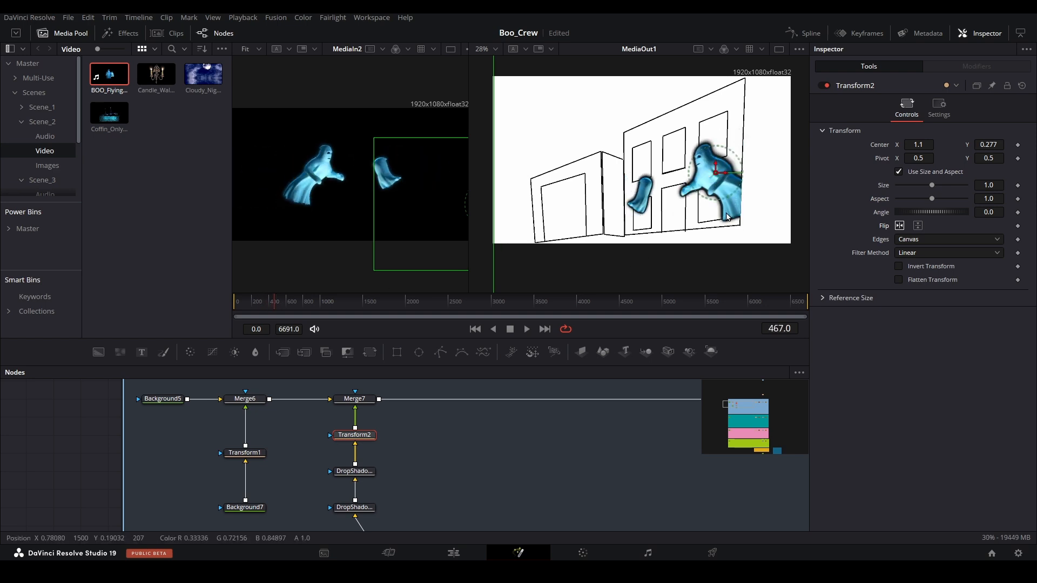
{"action": "left_click_drag", "start_coordinate": [988, 185], "coordinate": [935, 184]}
{"action": "left_click_drag", "start_coordinate": [987, 142], "coordinate": [977, 141]}
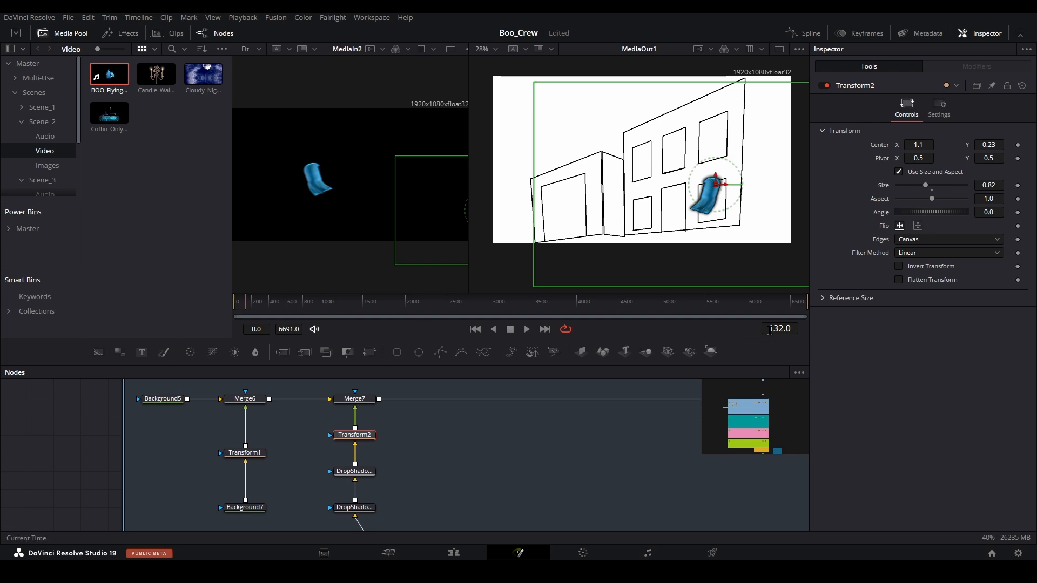
Step: Set the current time to frame 139, stepping frame by frame to where the ghost changes direction
{"action": "left_click_drag", "start_coordinate": [770, 331], "coordinate": [772, 330]}
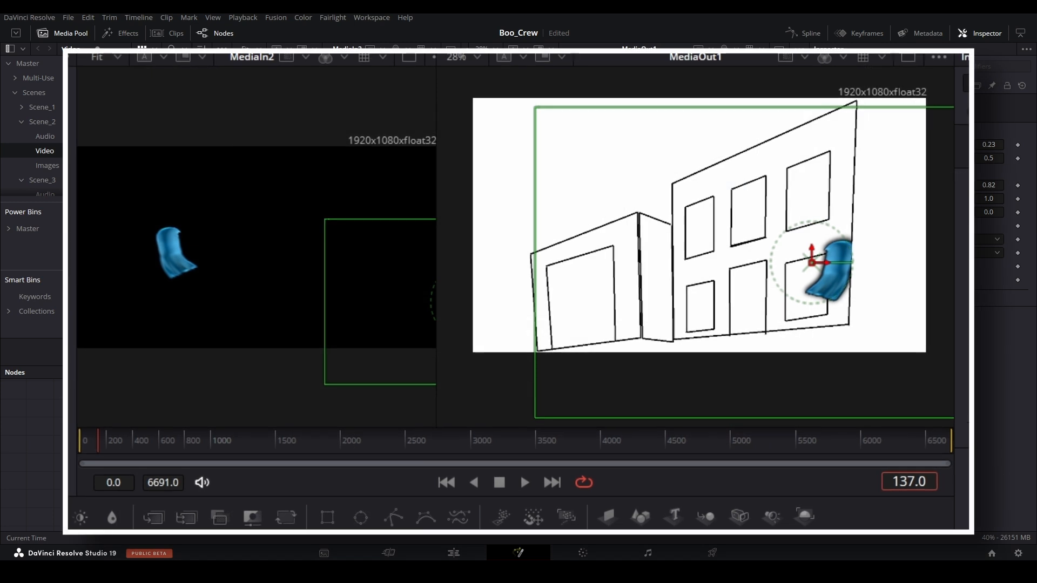
{"action": "left_click", "coordinate": [912, 482]}
{"action": "key", "text": "Up"}
{"action": "key", "text": "Down"}
{"action": "key", "text": "Up"}
{"action": "key", "text": "Up"}
{"action": "key", "text": "Up"}
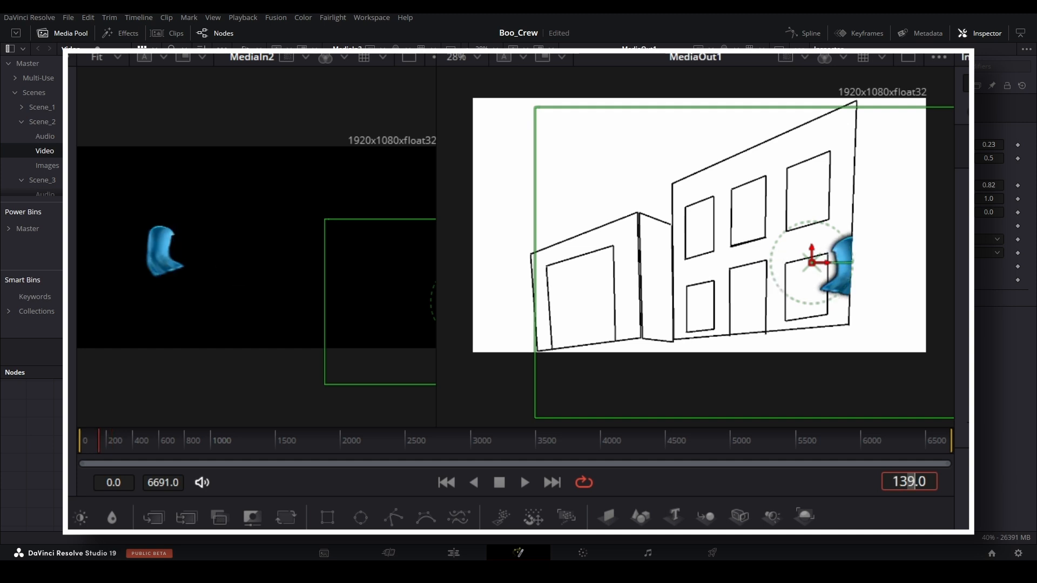
{"action": "key", "text": "Down"}
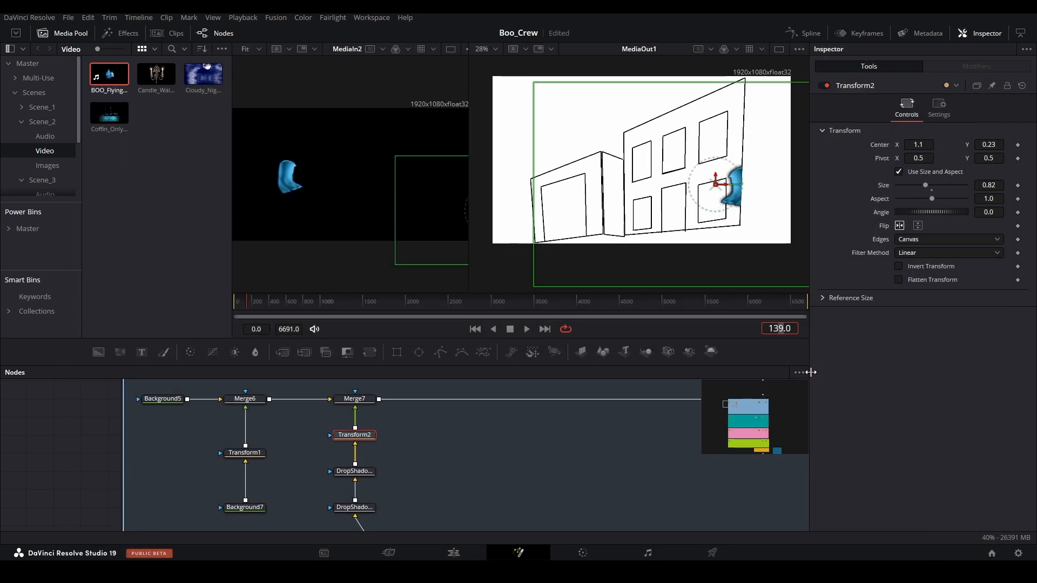
{"action": "key", "text": "Down"}
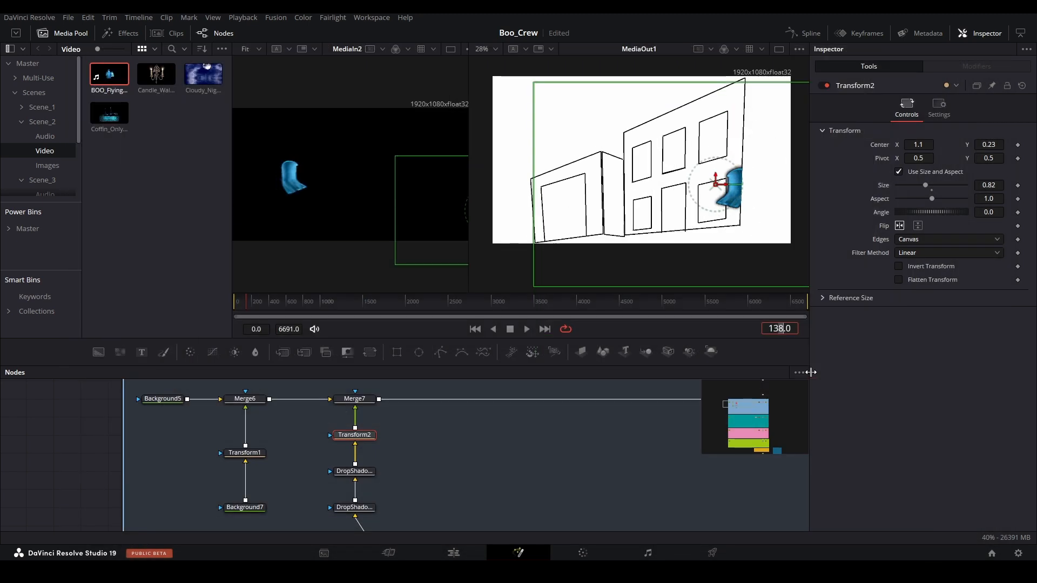
{"action": "key", "text": "Up"}
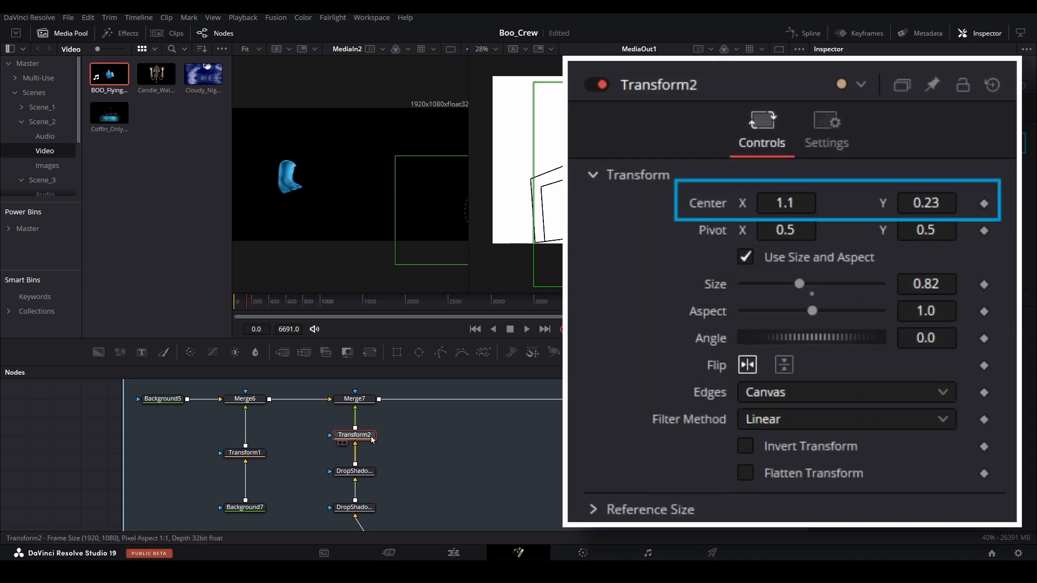
Step: Keyframe Transform2's center at frame 139 and set its X to 0.942
{"action": "left_click", "coordinate": [983, 203]}
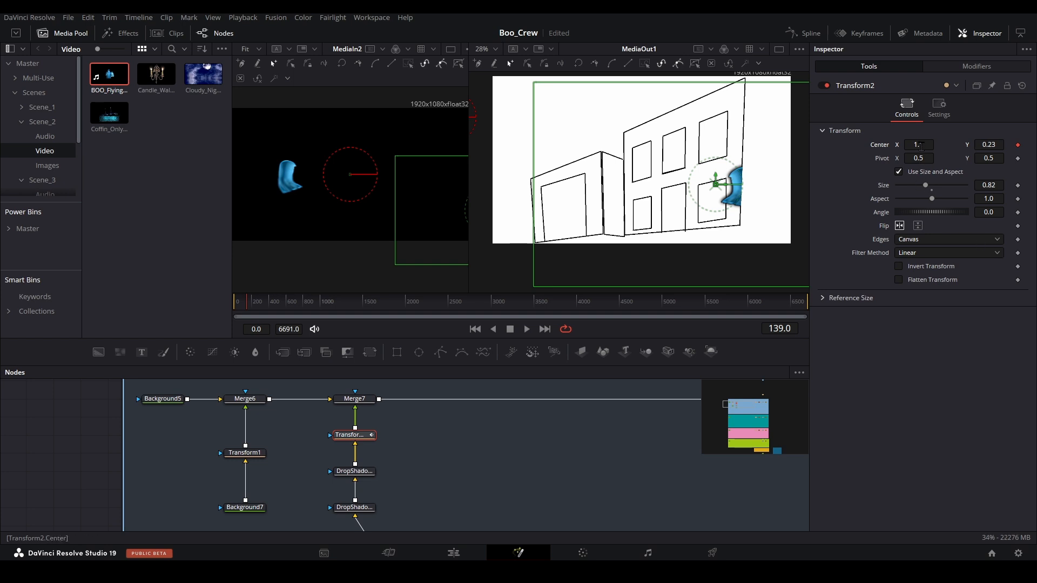
{"action": "left_click_drag", "start_coordinate": [924, 145], "coordinate": [880, 144]}
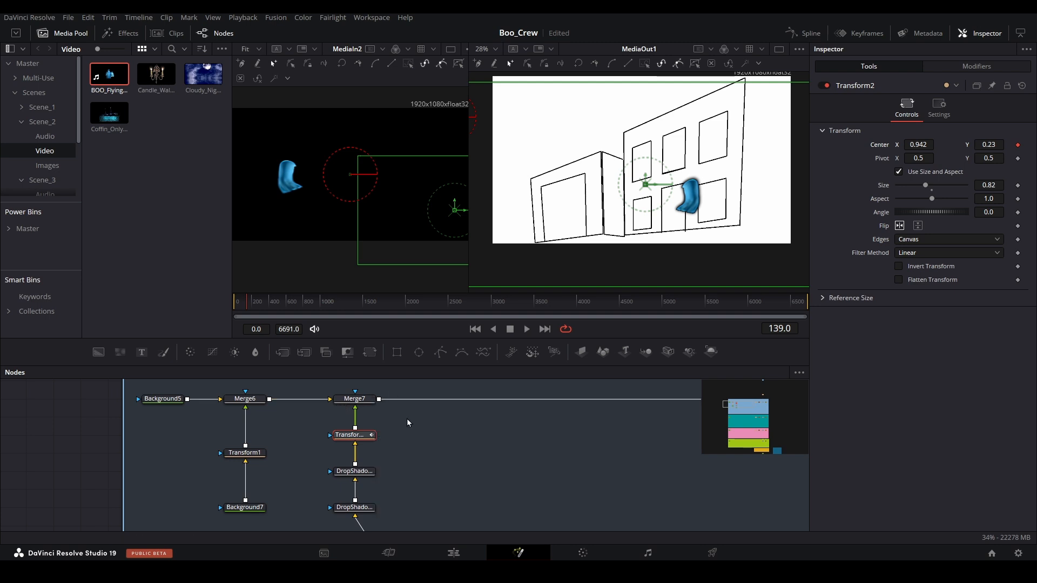
Step: Move the ghost branch, from Merge7 down to MediaIn2, farther from Merge6 to make room, and select Merge6
{"action": "scroll", "coordinate": [407, 419], "scroll_direction": "down", "scroll_amount": 5}
{"action": "scroll", "coordinate": [406, 419], "scroll_direction": "down", "scroll_amount": 2}
{"action": "scroll", "coordinate": [452, 488], "scroll_direction": "up", "scroll_amount": 2}
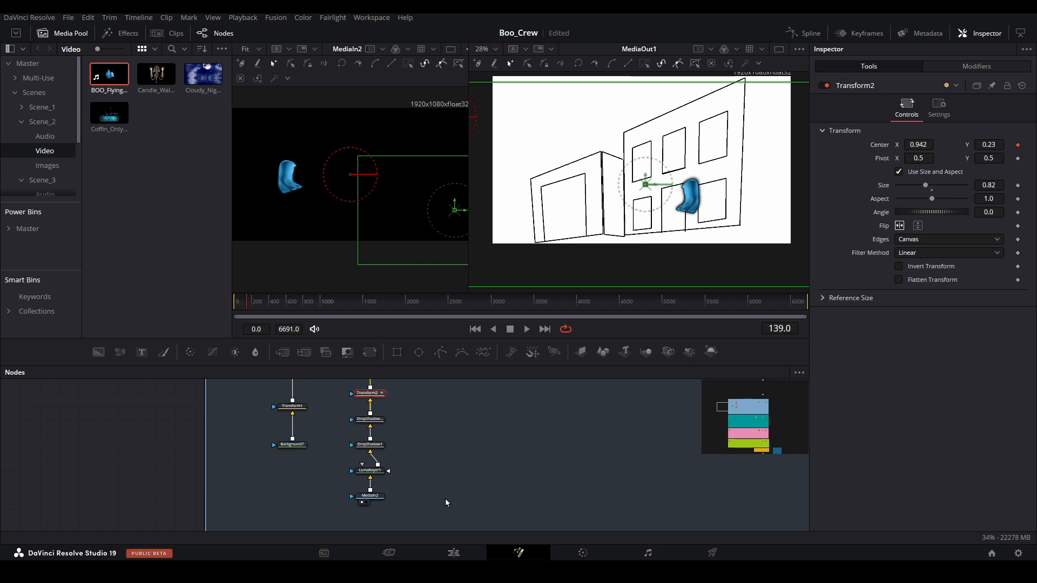
{"action": "left_click_drag", "start_coordinate": [445, 497], "coordinate": [434, 406]}
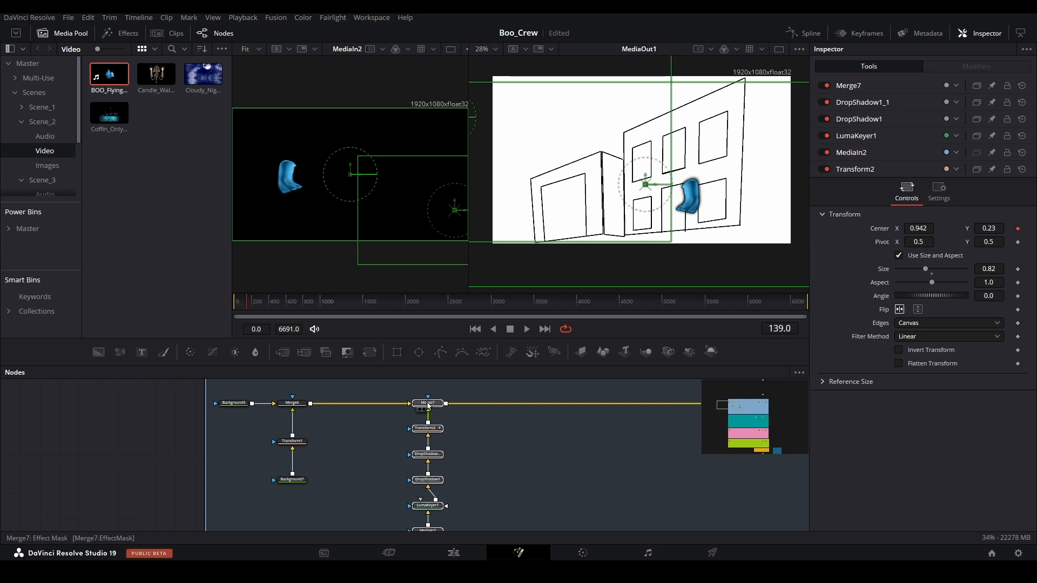
{"action": "left_click", "coordinate": [292, 404]}
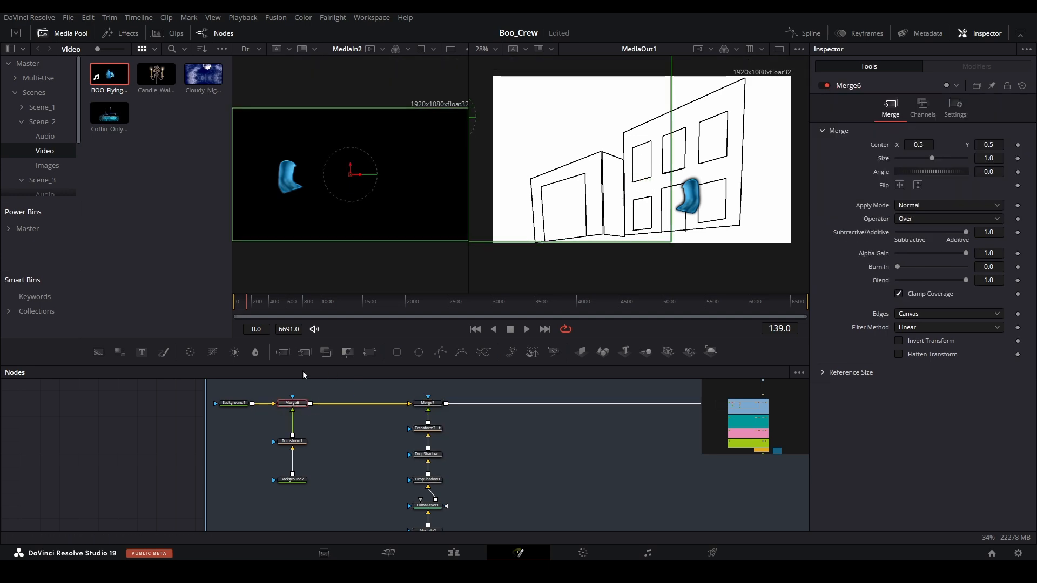
Step: Merge Knight_1.png in after Merge6 through a new Transform, flipped horizontally, with size 0.6 and center X 1.247, Y 0.203
{"action": "left_click", "coordinate": [282, 352]}
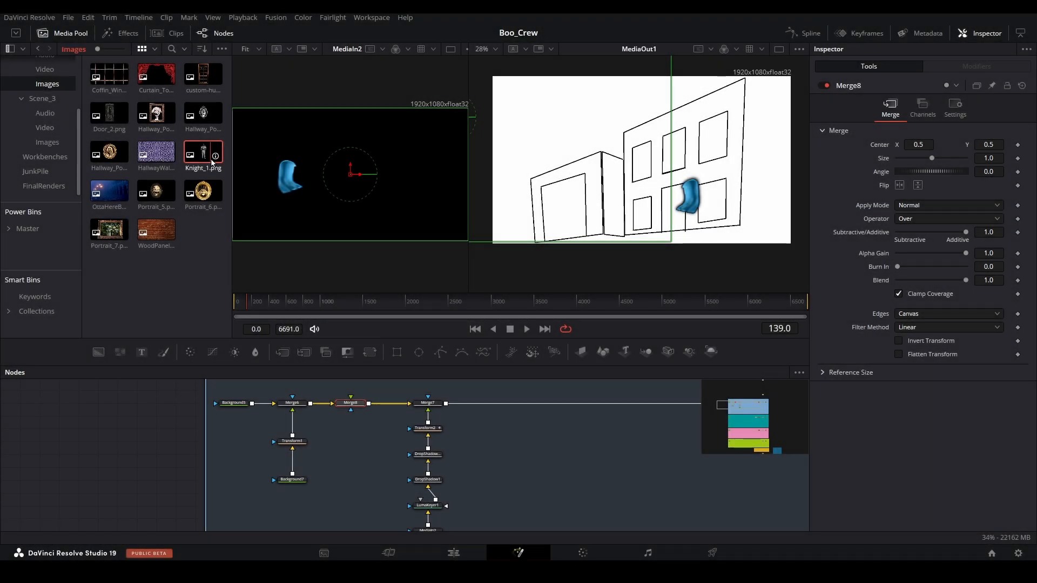
{"action": "left_click_drag", "start_coordinate": [212, 162], "coordinate": [362, 489]}
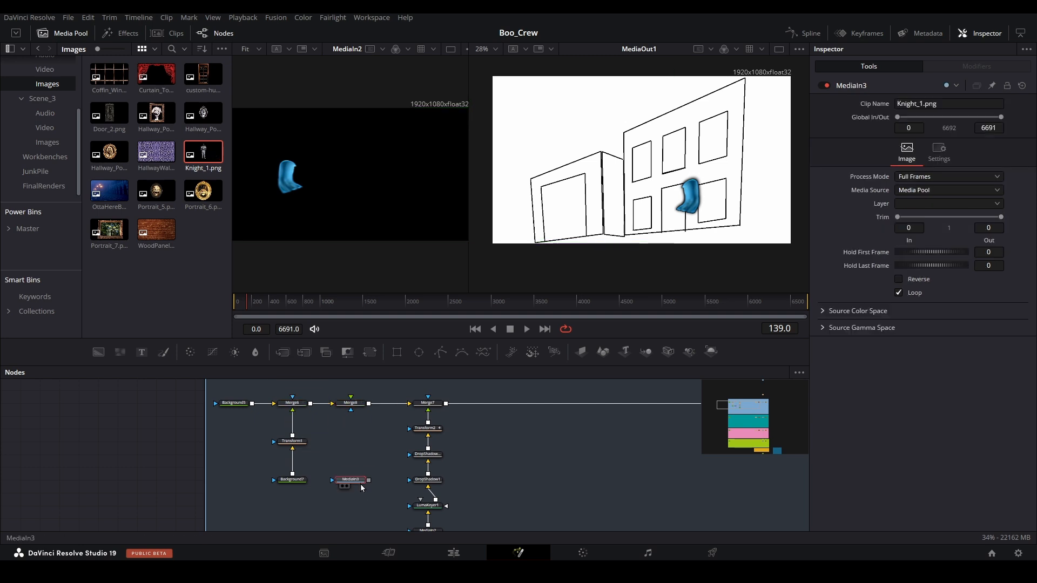
{"action": "left_click_drag", "start_coordinate": [370, 352], "coordinate": [352, 443]}
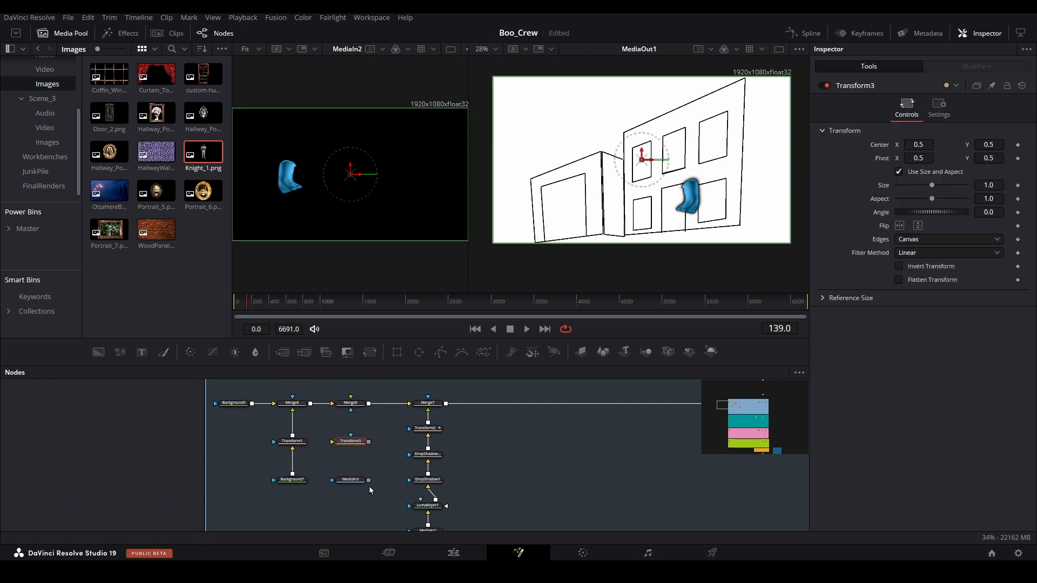
{"action": "left_click_drag", "start_coordinate": [368, 480], "coordinate": [351, 407]}
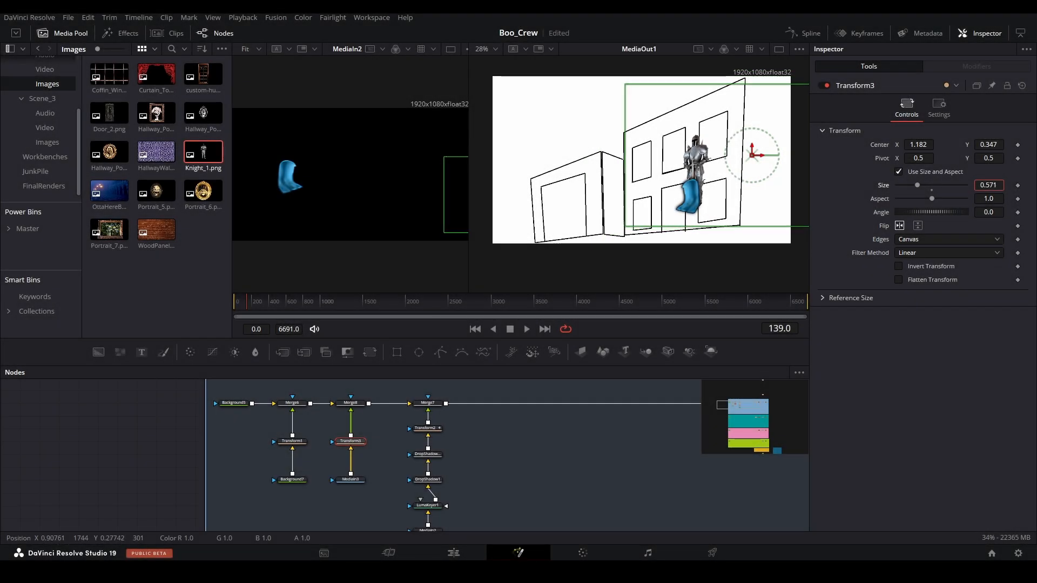
{"action": "mouse_move", "coordinate": [920, 145]}
{"action": "left_mouse_down"}
{"action": "mouse_move", "coordinate": [980, 144]}
{"action": "mouse_move", "coordinate": [908, 144]}
{"action": "left_mouse_up"}
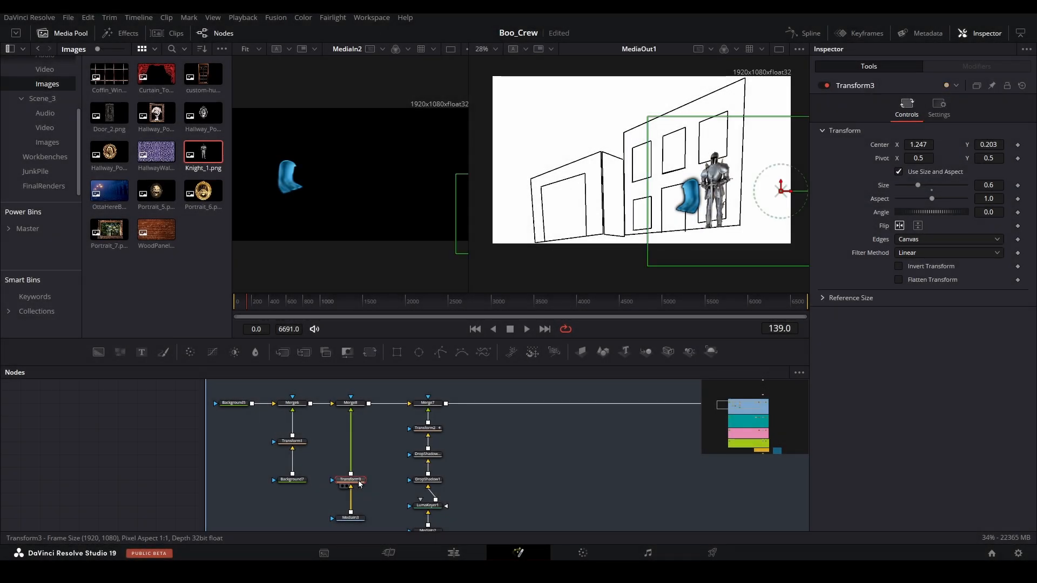
Step: Insert a Shadow node between Transform3 and Merge8, soften the knight's shadow and reduce its alpha
{"action": "key", "text": "shift+space"}
{"action": "type", "text": "Drop Shadow"}
{"action": "key", "text": "ctrl+a"}
{"action": "type", "text": "shado"}
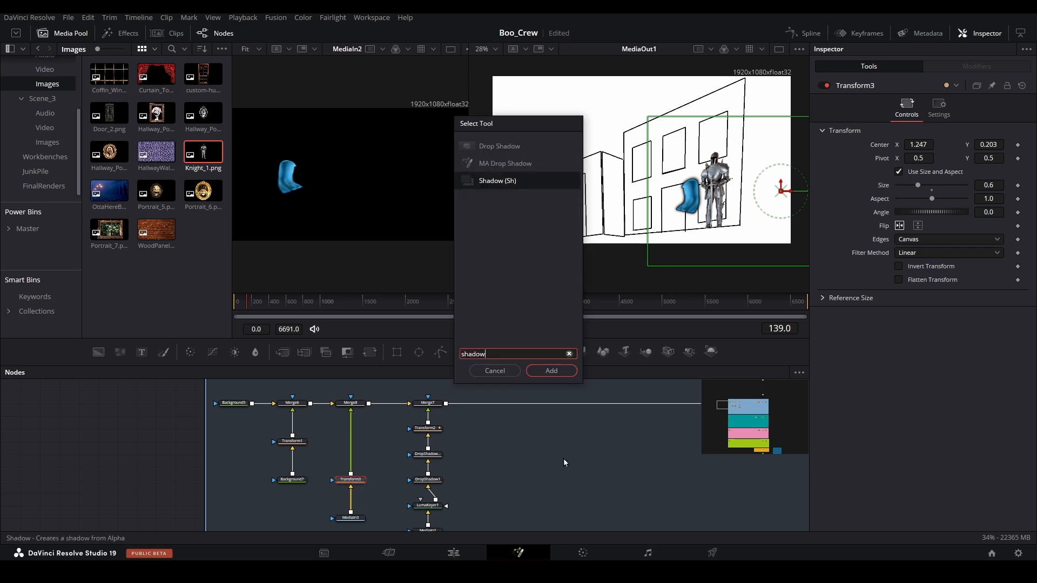
{"action": "left_click", "coordinate": [551, 370]}
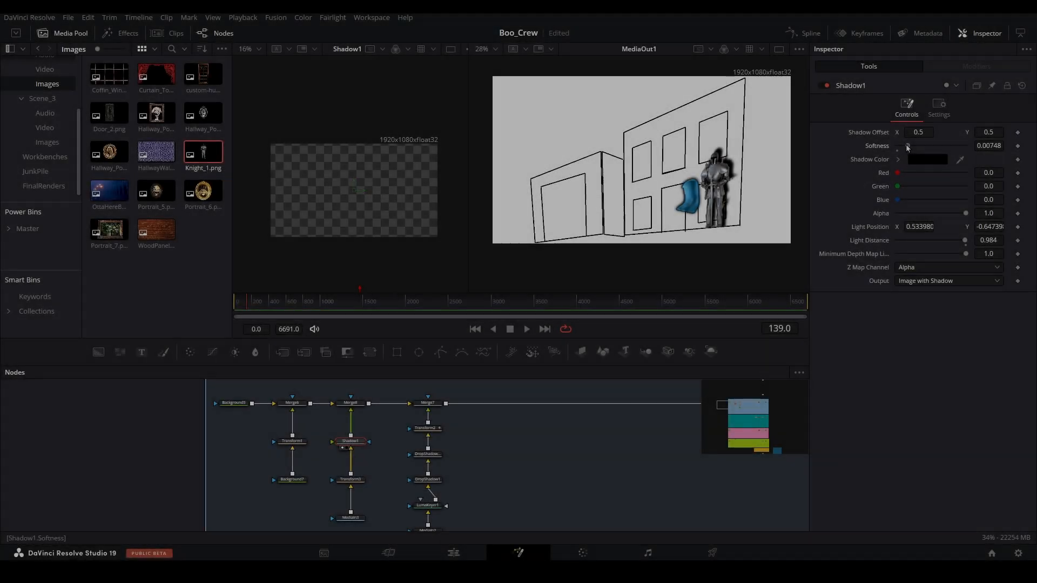
{"action": "left_click_drag", "start_coordinate": [903, 147], "coordinate": [907, 147]}
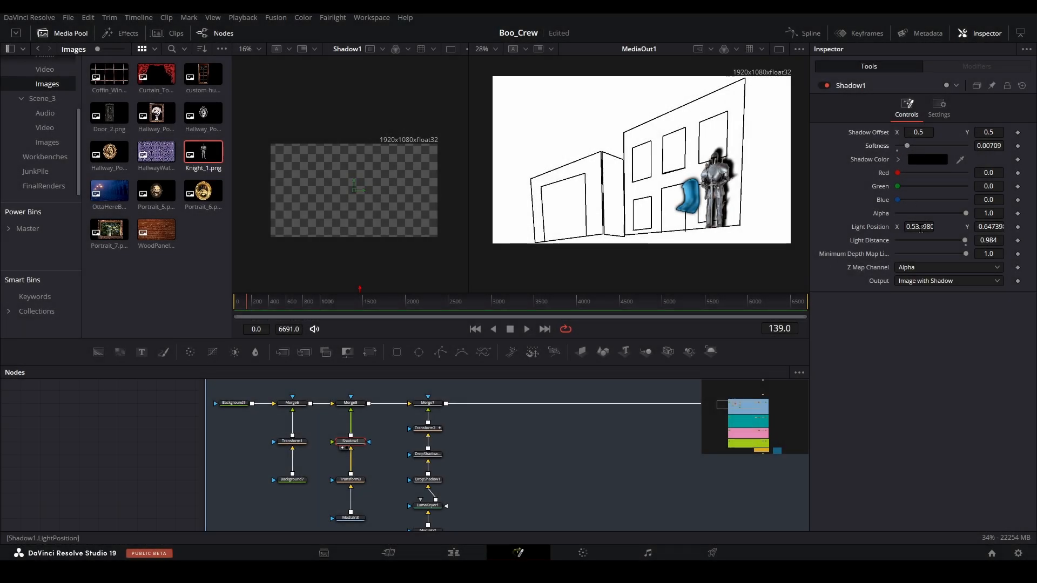
{"action": "left_click", "coordinate": [957, 216]}
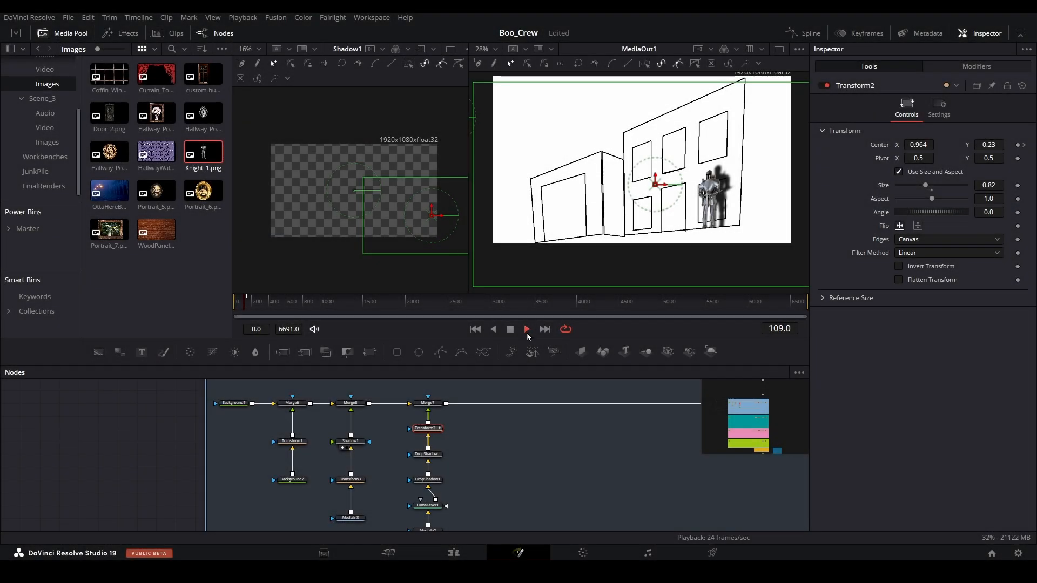
Step: Play on to the ghost's appearance at the upper window and keyframe Transform2's center Y at 0.38
{"action": "left_click", "coordinate": [527, 333]}
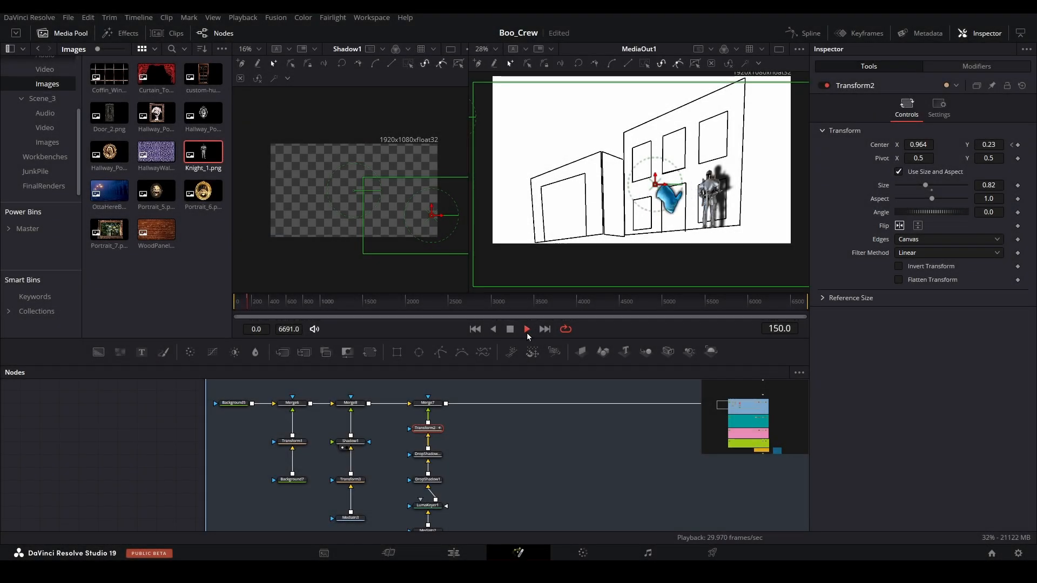
{"action": "left_click", "coordinate": [512, 329]}
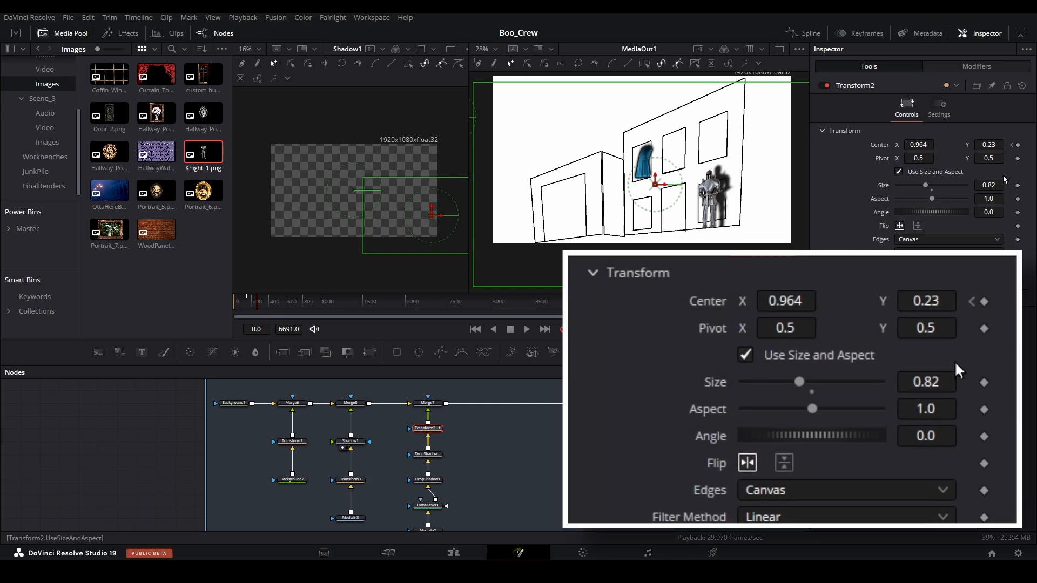
{"action": "left_click_drag", "start_coordinate": [985, 145], "coordinate": [1026, 145]}
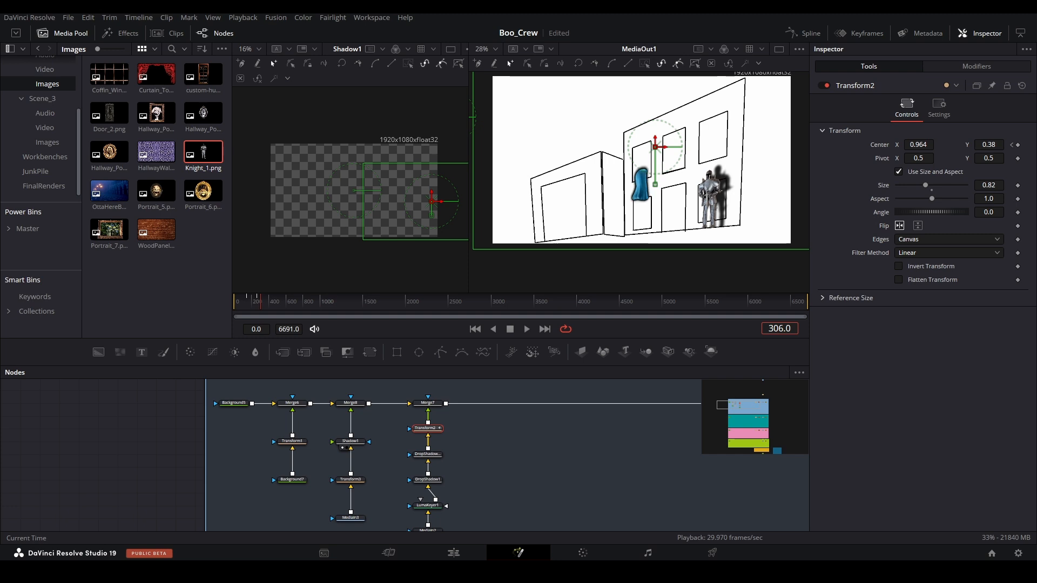
Step: Keyframe Transform2's center Y at 0.198 on frame 306 and X at 1.232 on frame 345, and play back the move
{"action": "left_click_drag", "start_coordinate": [996, 145], "coordinate": [956, 145]}
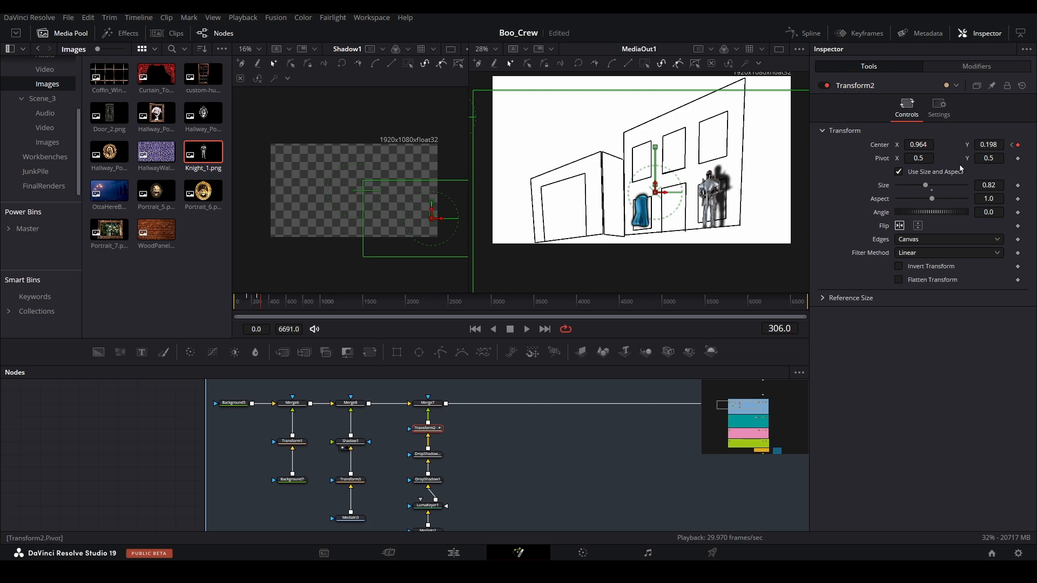
{"action": "left_click_drag", "start_coordinate": [264, 301], "coordinate": [262, 302]}
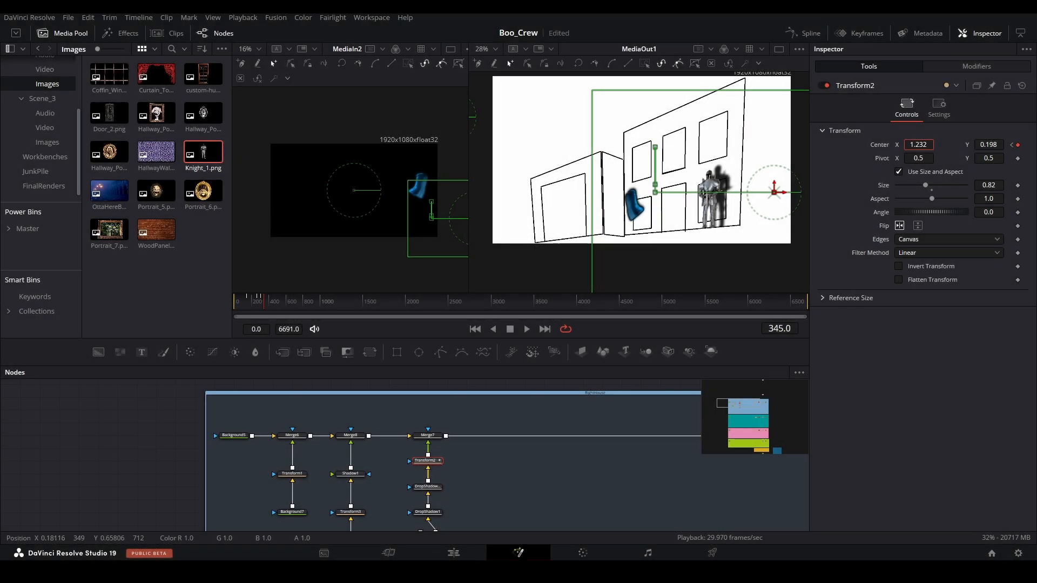
{"action": "left_click_drag", "start_coordinate": [269, 305], "coordinate": [261, 304]}
{"action": "left_click", "coordinate": [528, 329]}
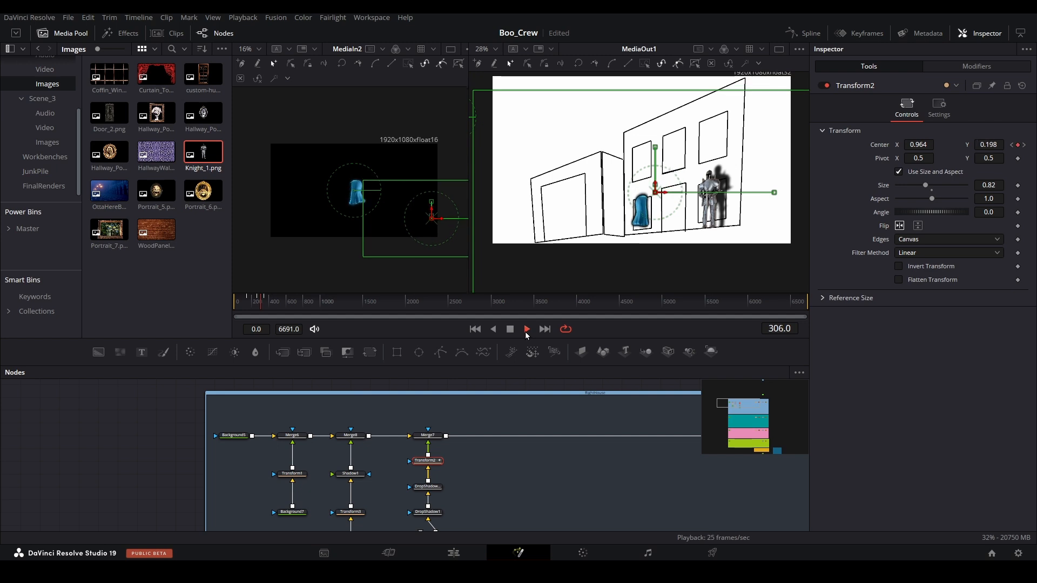
{"action": "left_click", "coordinate": [510, 331]}
{"action": "left_click_drag", "start_coordinate": [267, 302], "coordinate": [260, 304]}
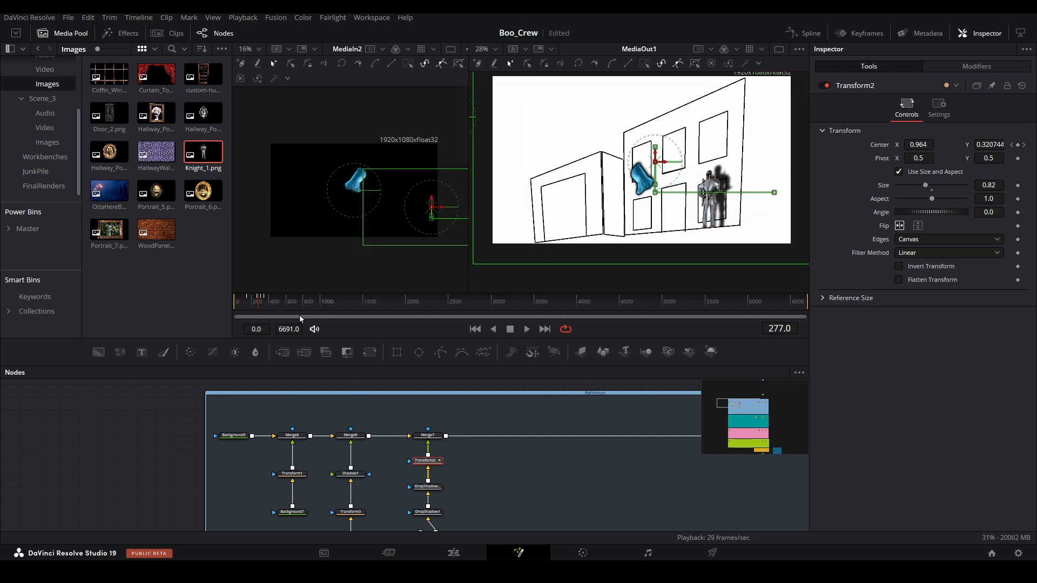
{"action": "key", "text": "space"}
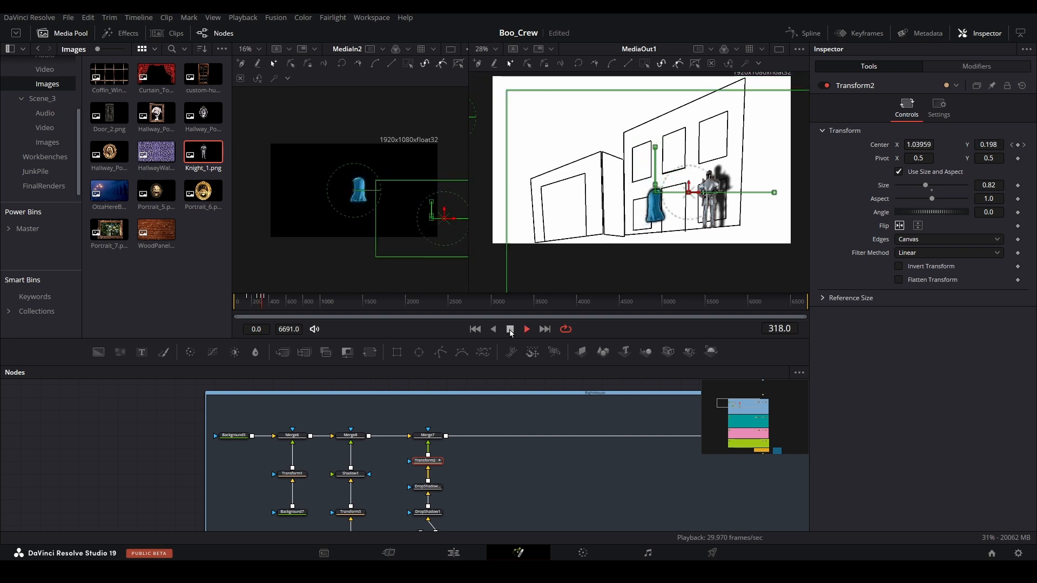
{"action": "left_click", "coordinate": [510, 329]}
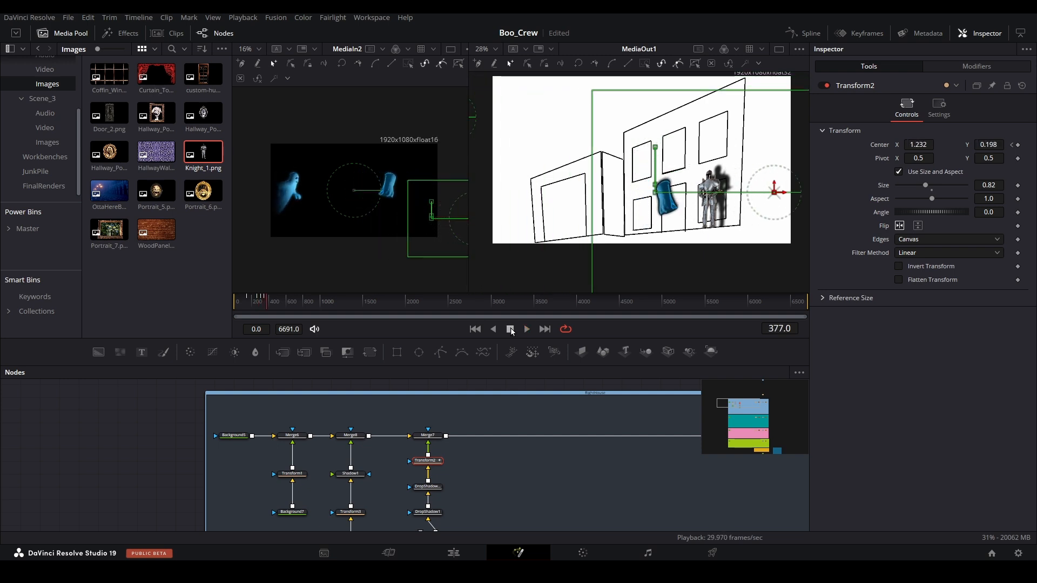
Step: Adjust Transform2's previous center keyframe to X 1.228, Y 0.2, and keyframe center X at 1.092 on frame 404
{"action": "left_click_drag", "start_coordinate": [268, 302], "coordinate": [266, 303]}
{"action": "left_click", "coordinate": [1011, 145]}
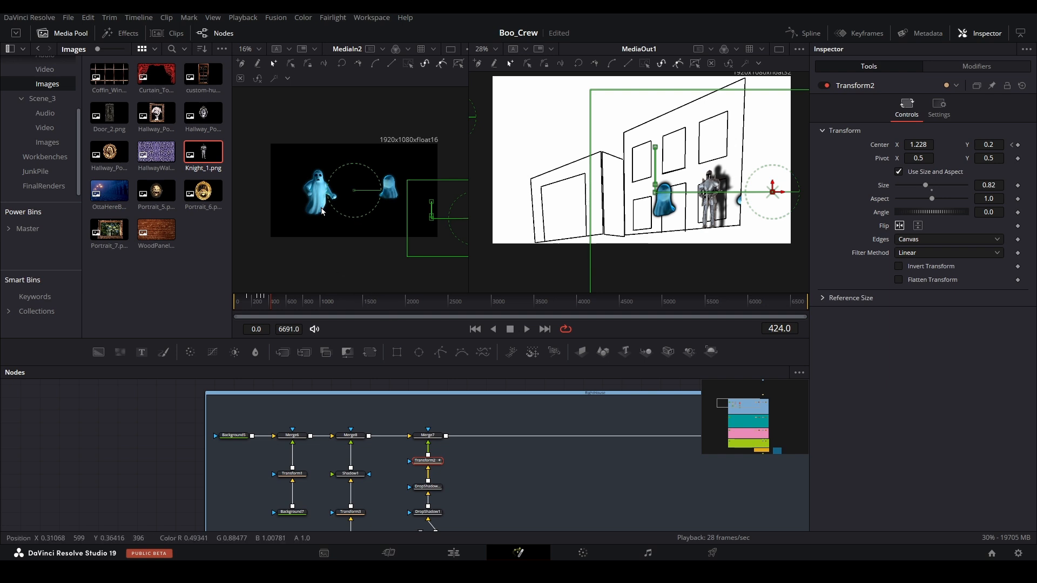
{"action": "left_click", "coordinate": [271, 303]}
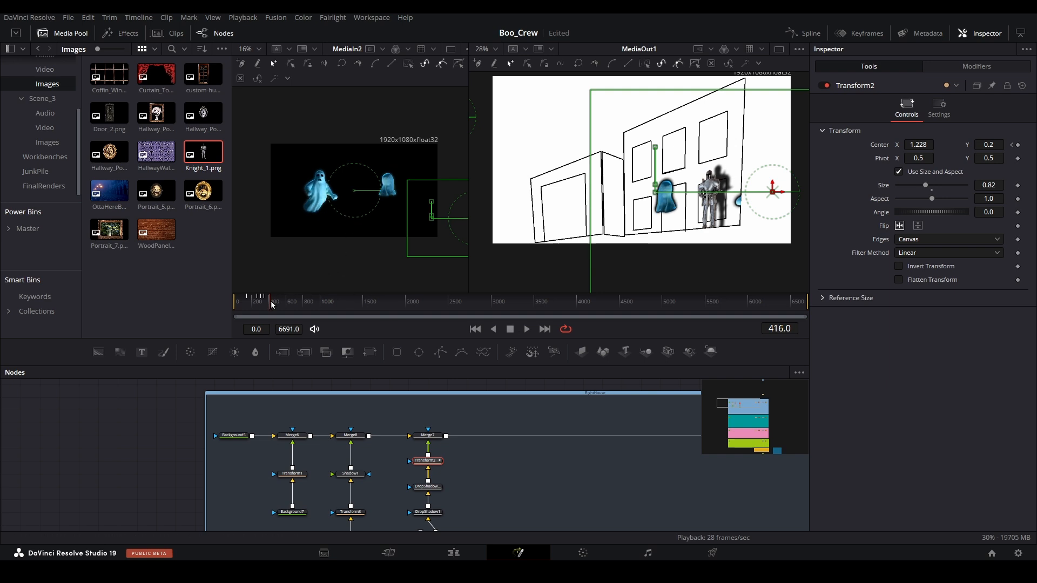
{"action": "left_click_drag", "start_coordinate": [271, 304], "coordinate": [272, 302]}
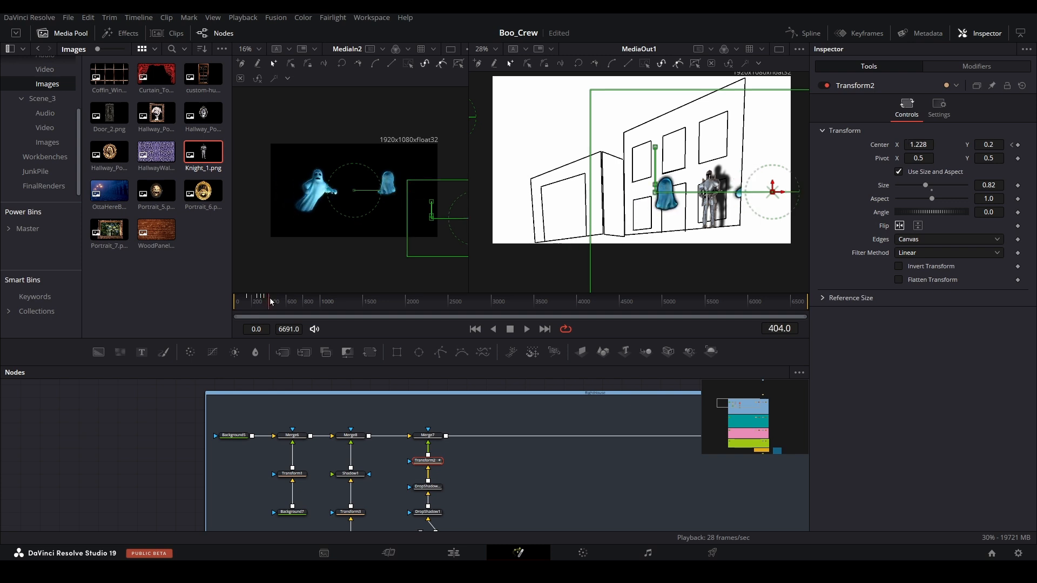
{"action": "left_click_drag", "start_coordinate": [927, 142], "coordinate": [854, 142]}
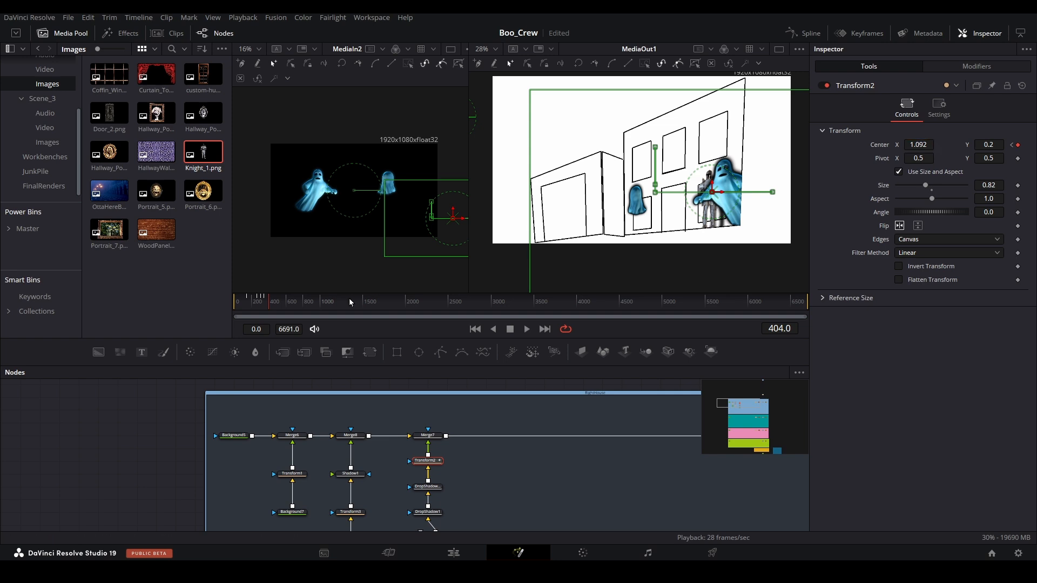
Step: Keyframe Transform2's center Y at 0.242 around frame 514 and play back the ghost's movement past the knight
{"action": "left_click_drag", "start_coordinate": [270, 304], "coordinate": [266, 304]}
{"action": "left_click", "coordinate": [525, 330]}
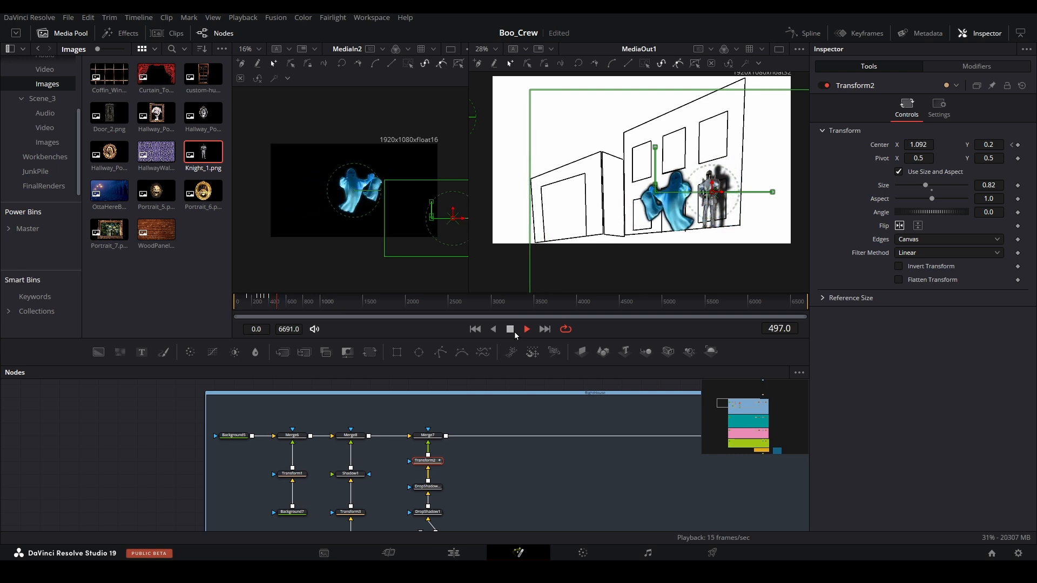
{"action": "left_click", "coordinate": [514, 331]}
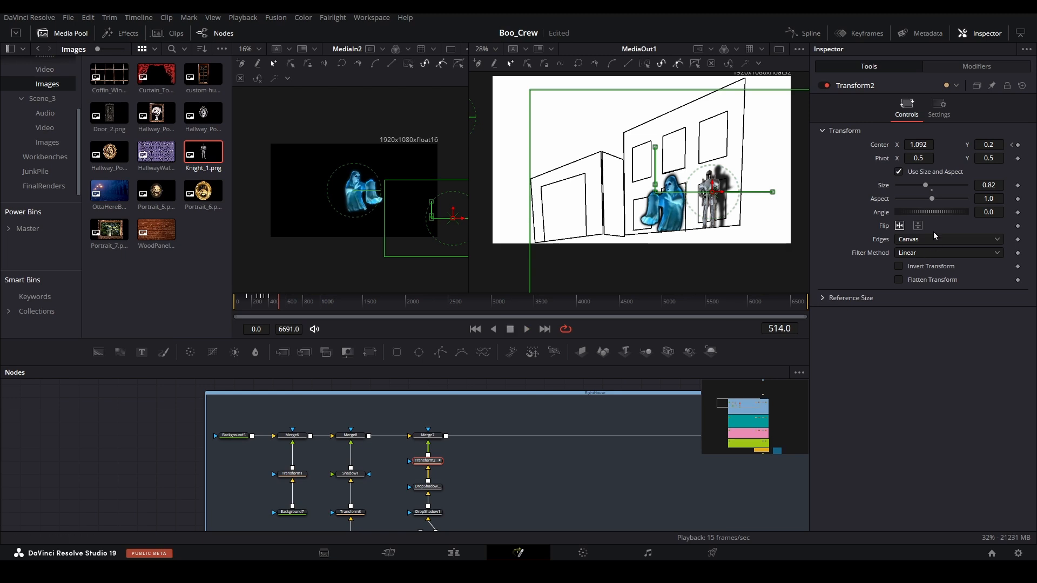
{"action": "left_click_drag", "start_coordinate": [984, 147], "coordinate": [1006, 146]}
{"action": "left_click", "coordinate": [275, 311]}
{"action": "left_click", "coordinate": [529, 333]}
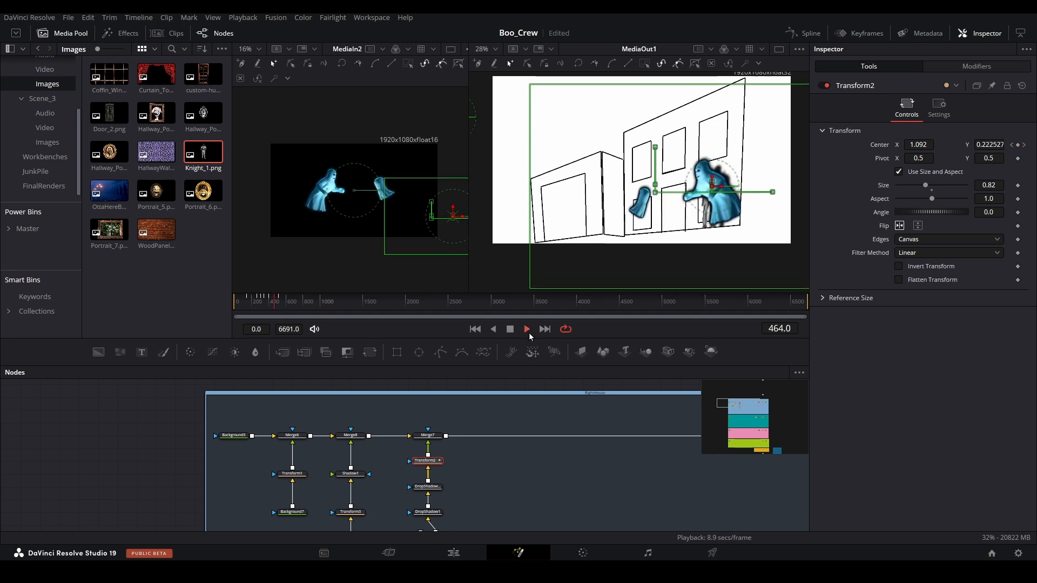
{"action": "left_click", "coordinate": [510, 331]}
Step: At frame 1016, add an Ellipse mask about 0.66 wide and high and connect it to Merge7's mask input
{"action": "left_click", "coordinate": [278, 303]}
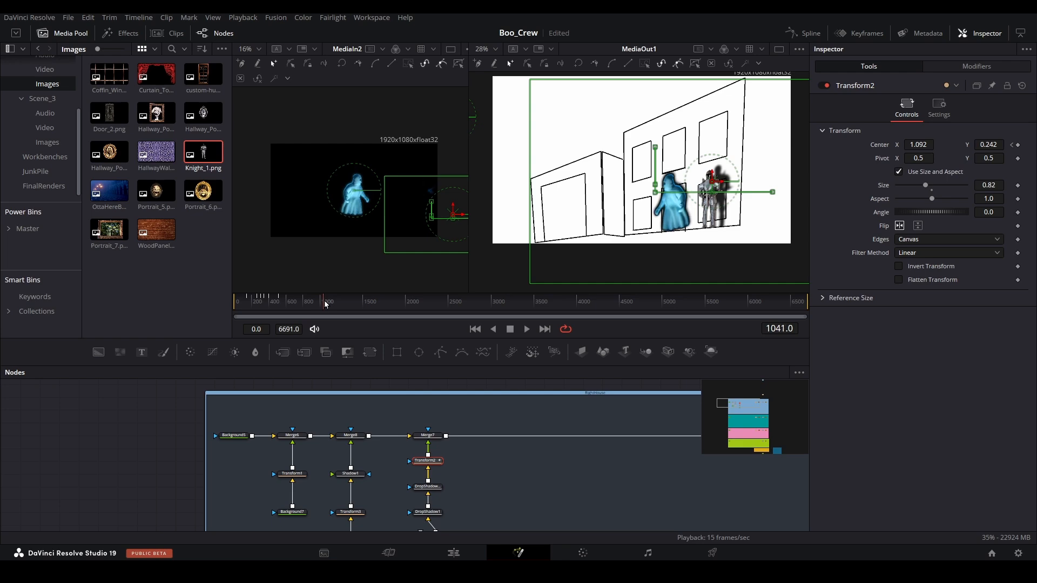
{"action": "left_click_drag", "start_coordinate": [324, 304], "coordinate": [332, 303]}
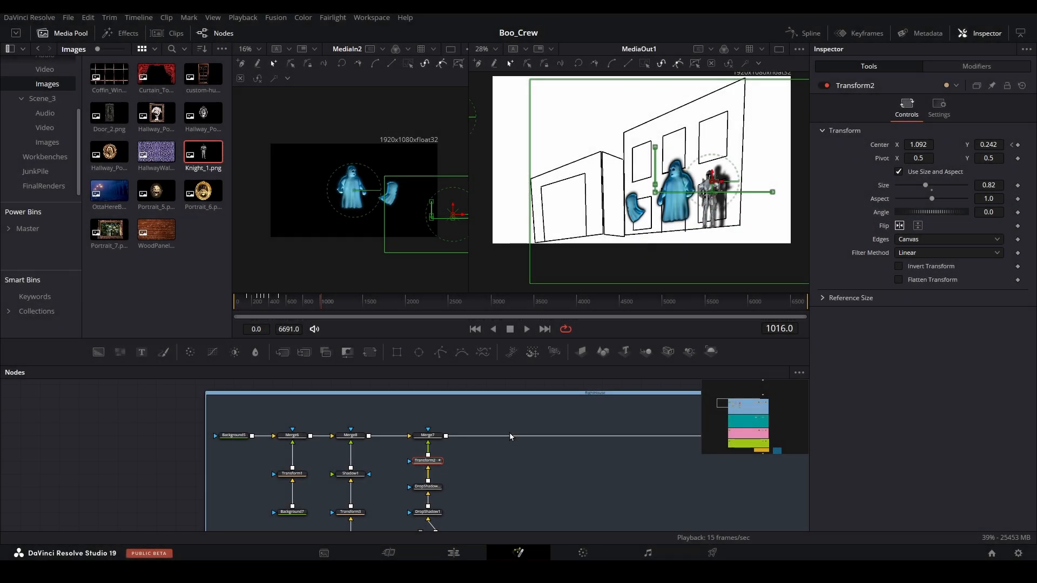
{"action": "left_click_drag", "start_coordinate": [422, 355], "coordinate": [436, 411]}
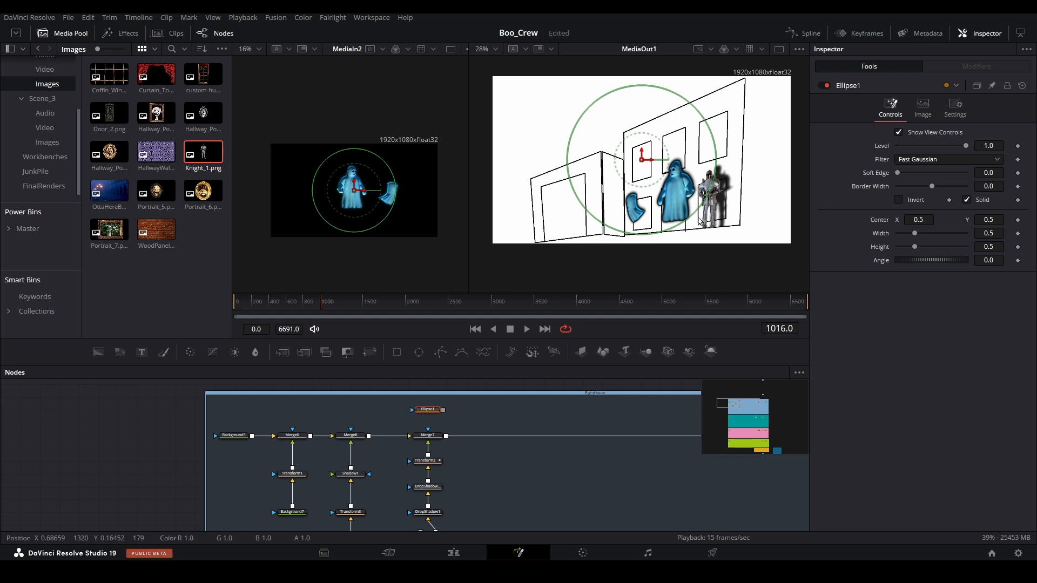
{"action": "left_click_drag", "start_coordinate": [696, 221], "coordinate": [719, 231]}
{"action": "left_click_drag", "start_coordinate": [917, 221], "coordinate": [978, 221]}
{"action": "left_click_drag", "start_coordinate": [444, 410], "coordinate": [428, 429]}
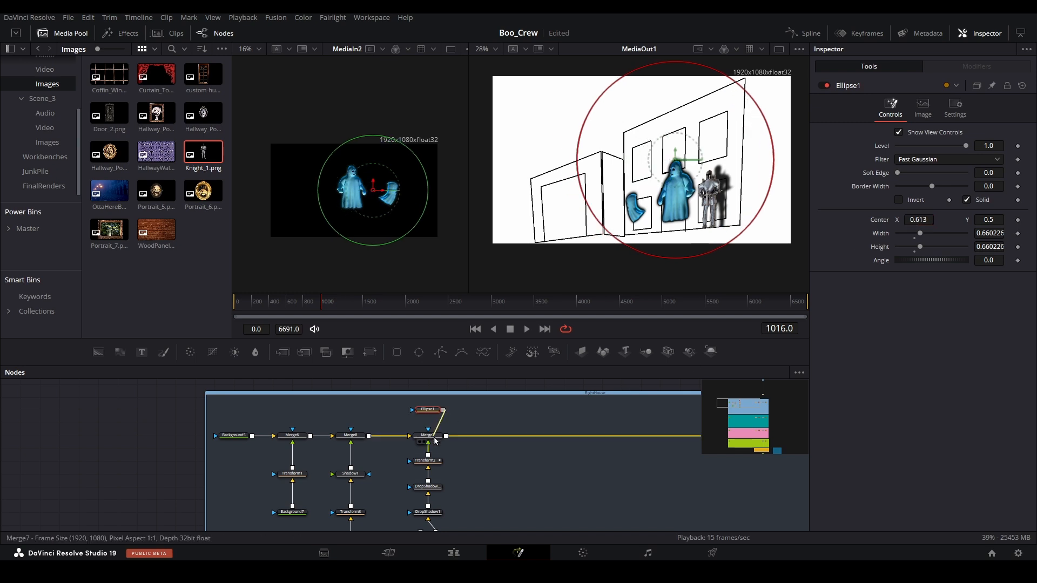
Step: Set Ellipse1's center X to 1.206 and soft edge to 0.051, and keyframe its center at frame 1016
{"action": "left_click_drag", "start_coordinate": [912, 218], "coordinate": [1035, 219]}
{"action": "mouse_move", "coordinate": [983, 172]}
{"action": "left_mouse_down"}
{"action": "mouse_move", "coordinate": [1015, 171]}
{"action": "mouse_move", "coordinate": [999, 173]}
{"action": "left_mouse_up"}
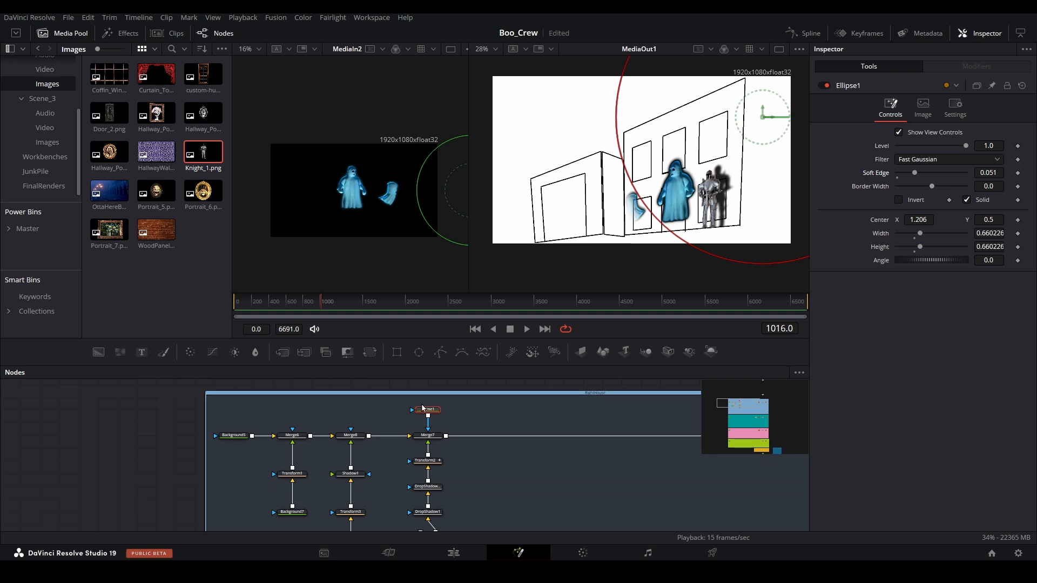
{"action": "left_click", "coordinate": [984, 419]}
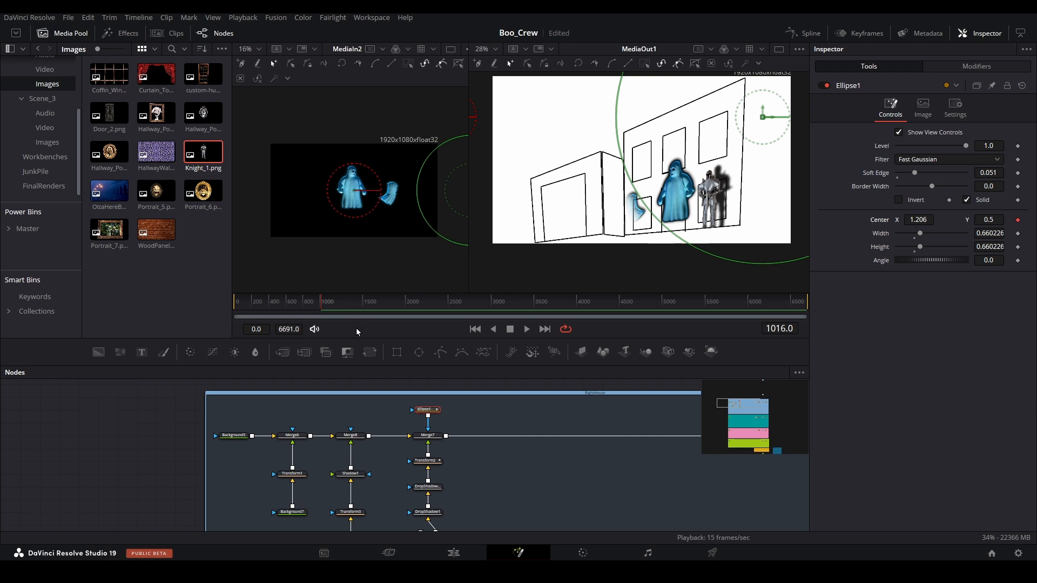
Step: Keyframe Ellipse1's center at frame 486, keeping X 1.206 and Y 0.5, and step the current time back to frame 485
{"action": "left_click_drag", "start_coordinate": [324, 310], "coordinate": [274, 312]}
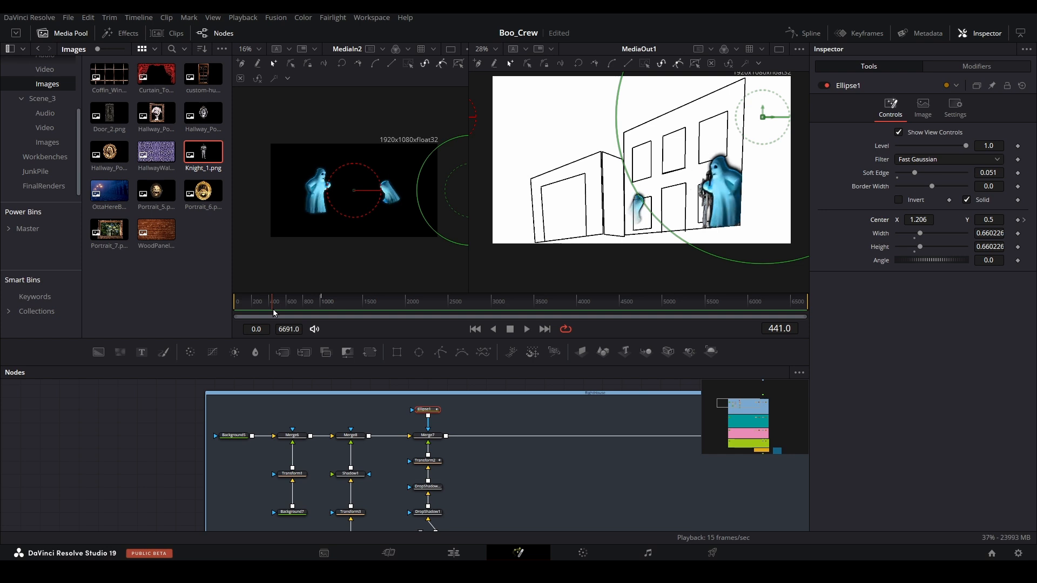
{"action": "left_click_drag", "start_coordinate": [274, 312], "coordinate": [278, 313]}
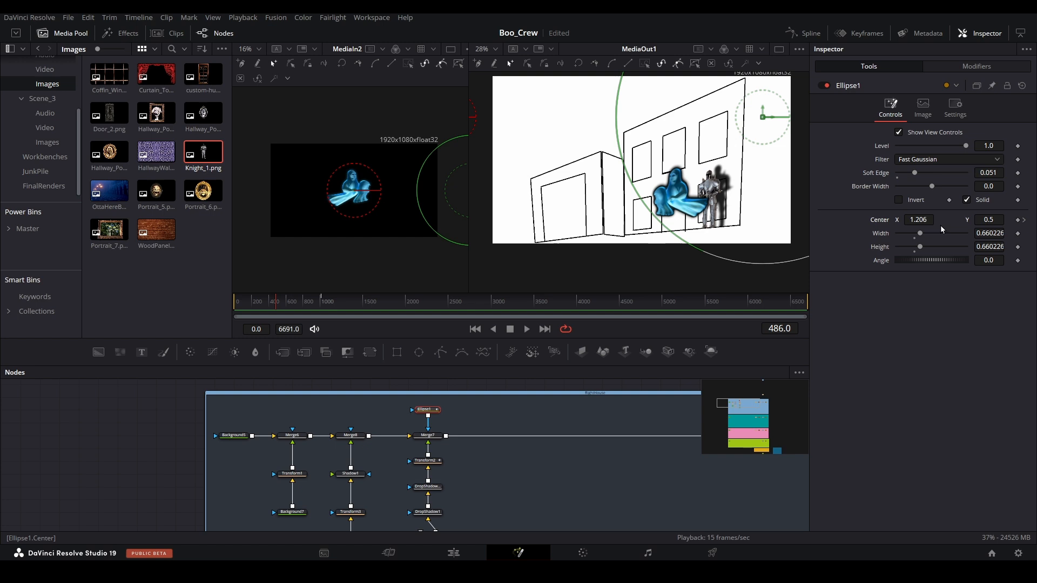
{"action": "left_click", "coordinate": [1017, 222]}
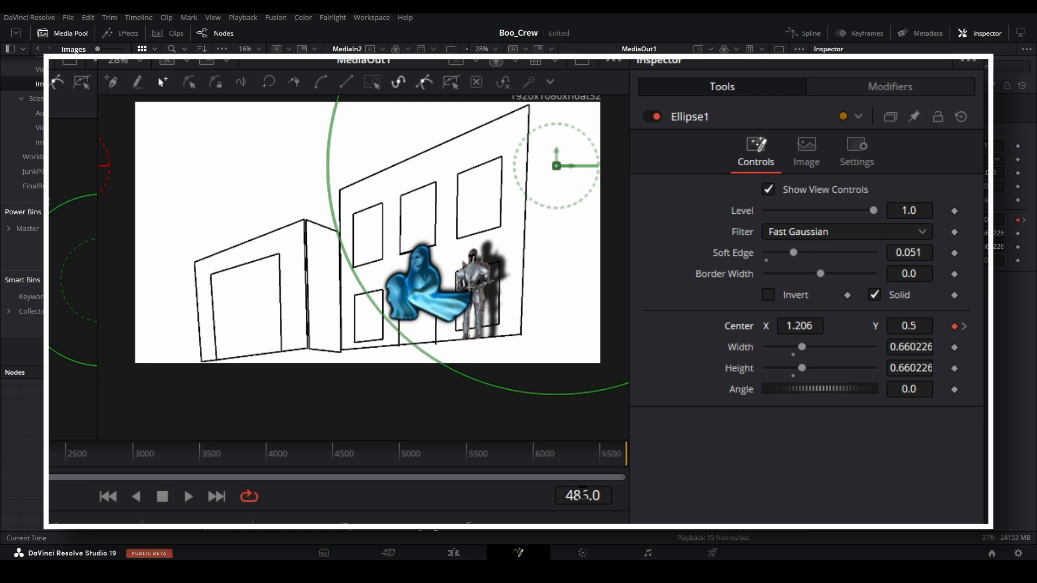
{"action": "left_click", "coordinate": [589, 491]}
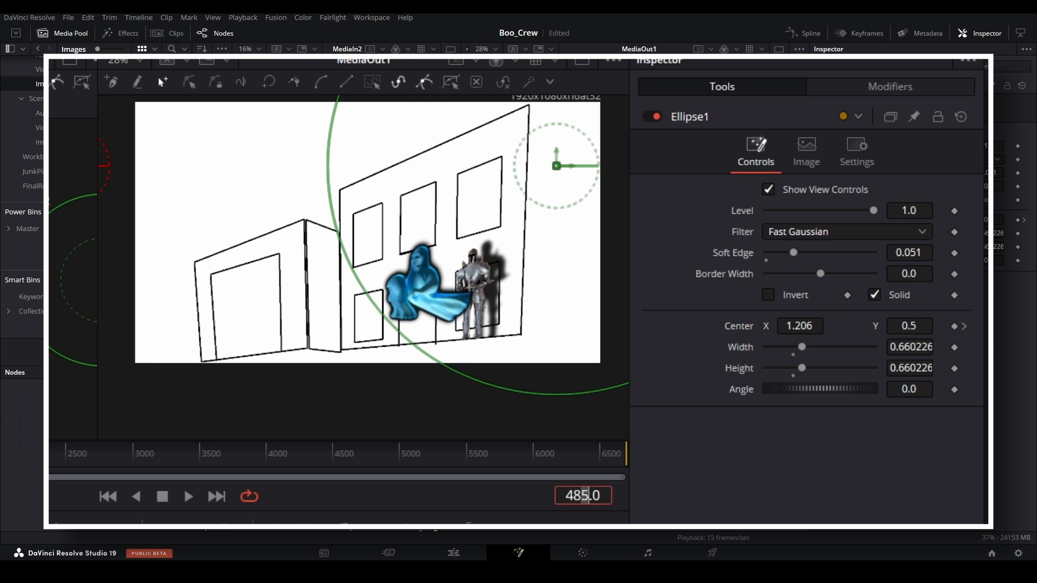
Step: At frame 485, keyframe Ellipse1's center X at 0.976 and check the ghost passing the knight on nearby frames
{"action": "key", "text": "Return"}
{"action": "left_click_drag", "start_coordinate": [805, 320], "coordinate": [684, 321]}
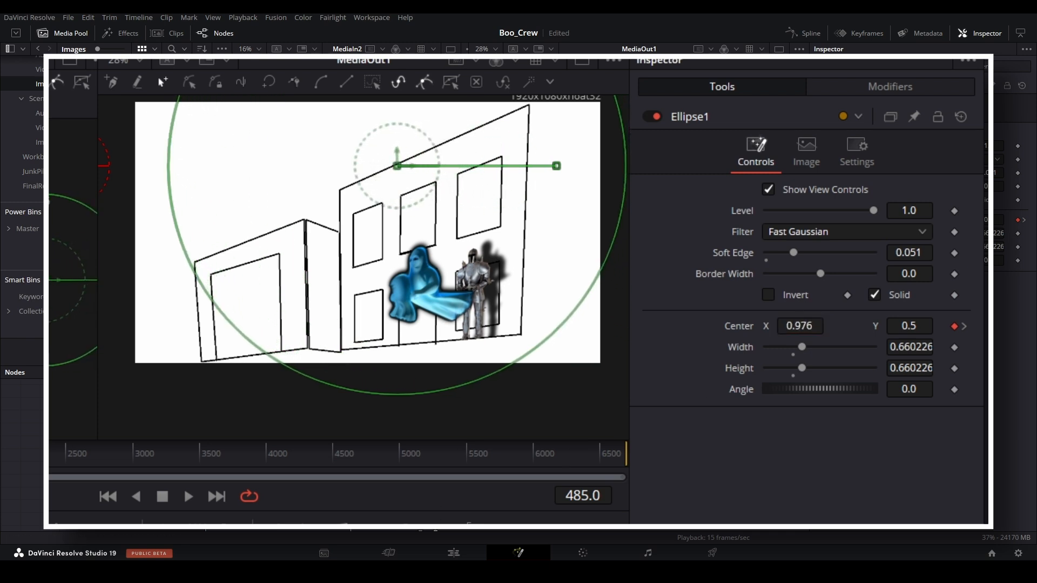
{"action": "key", "text": "Right"}
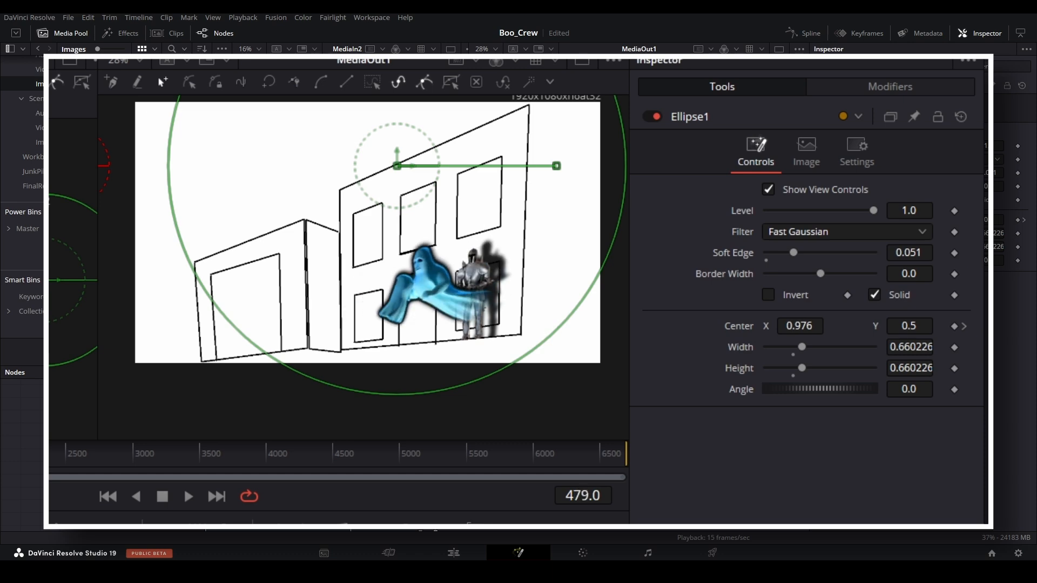
{"action": "left_click_drag", "start_coordinate": [276, 306], "coordinate": [275, 306]}
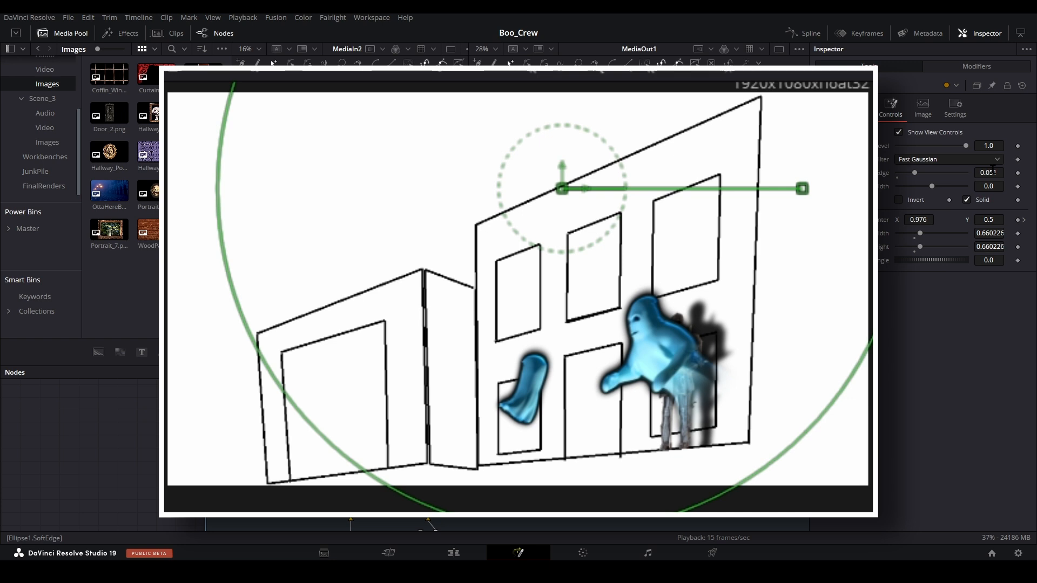
Step: Reduce Ellipse1's soft edge to 0.0137 and enlarge the mask's width and height to about 0.856
{"action": "left_click_drag", "start_coordinate": [909, 173], "coordinate": [901, 173]}
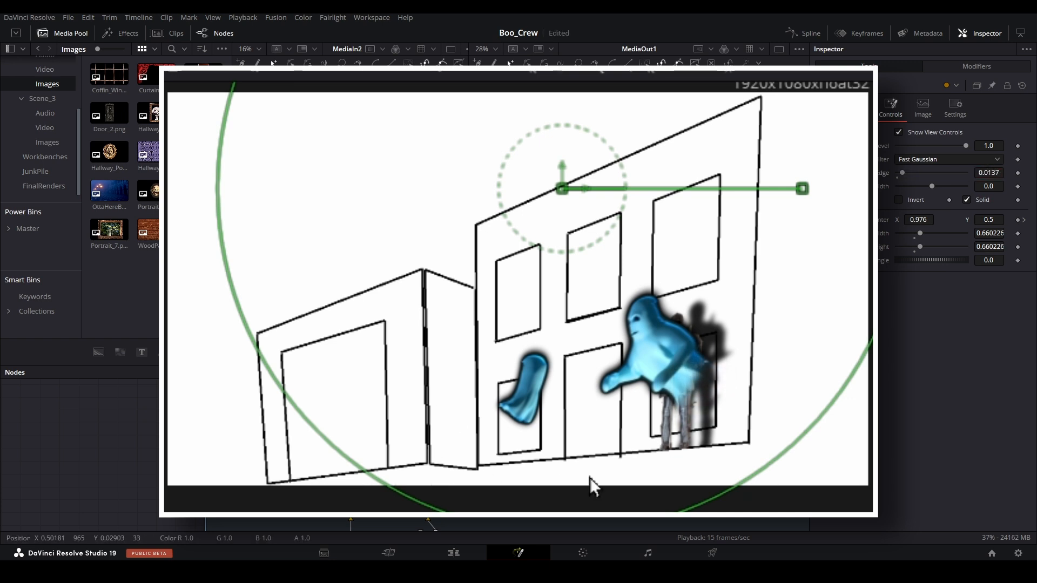
{"action": "scroll", "coordinate": [747, 374], "scroll_direction": "down", "scroll_amount": 1}
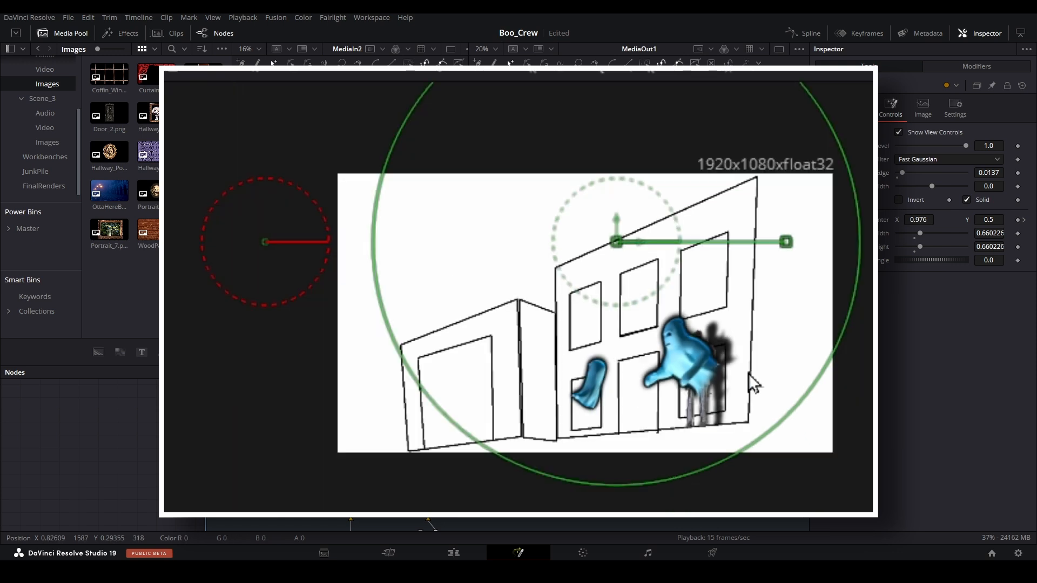
{"action": "left_click_drag", "start_coordinate": [751, 452], "coordinate": [815, 491]}
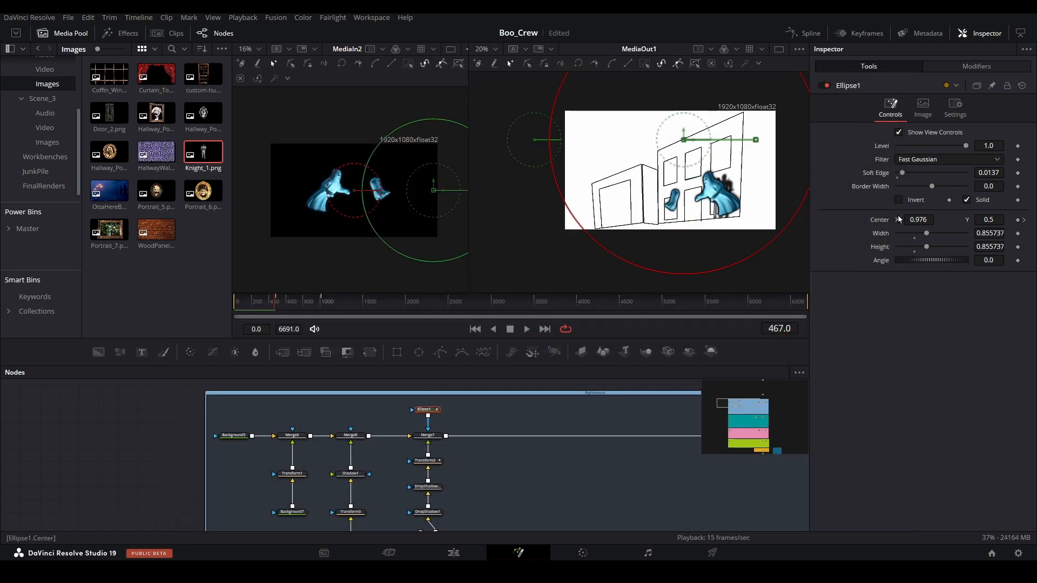
Step: Set Ellipse1's soft edge to 0.0287, keyframe a higher center X at frame 119, and scrub through the ghost's movement
{"action": "mouse_move", "coordinate": [922, 218]}
{"action": "left_mouse_down"}
{"action": "mouse_move", "coordinate": [907, 217]}
{"action": "mouse_move", "coordinate": [921, 218]}
{"action": "left_mouse_up"}
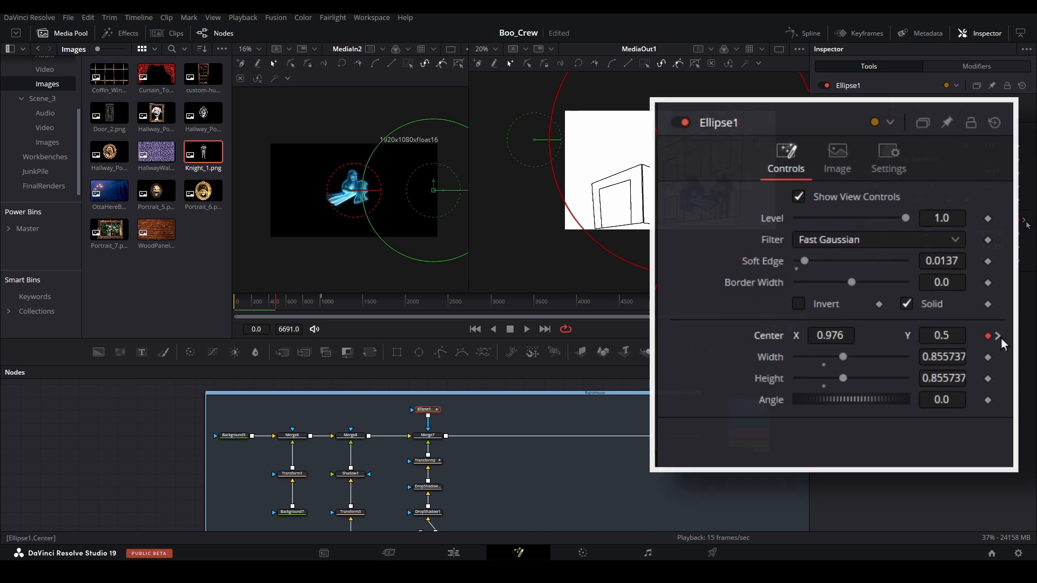
{"action": "left_click", "coordinate": [1026, 222]}
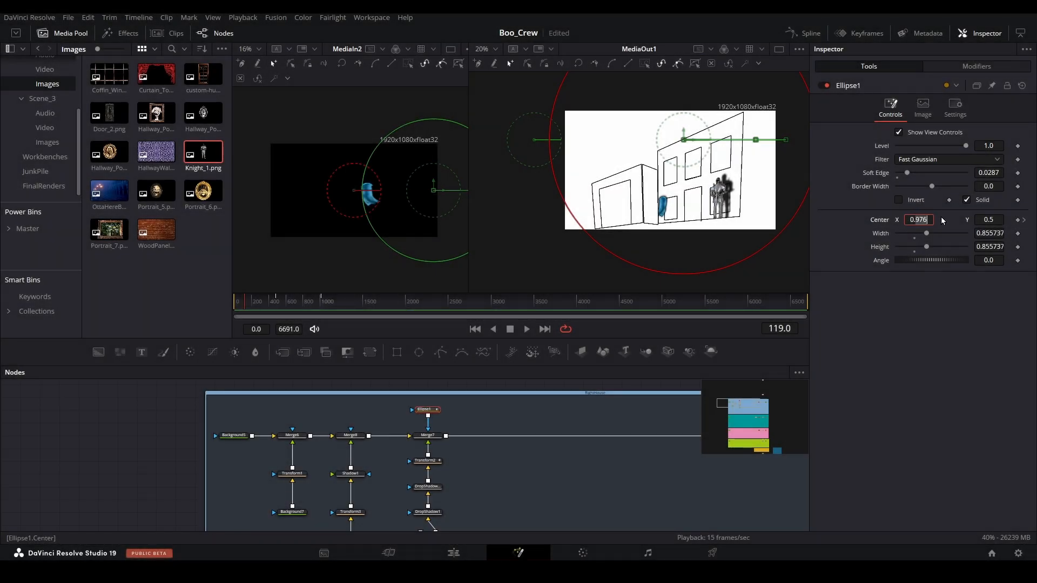
{"action": "left_click_drag", "start_coordinate": [918, 220], "coordinate": [980, 220]}
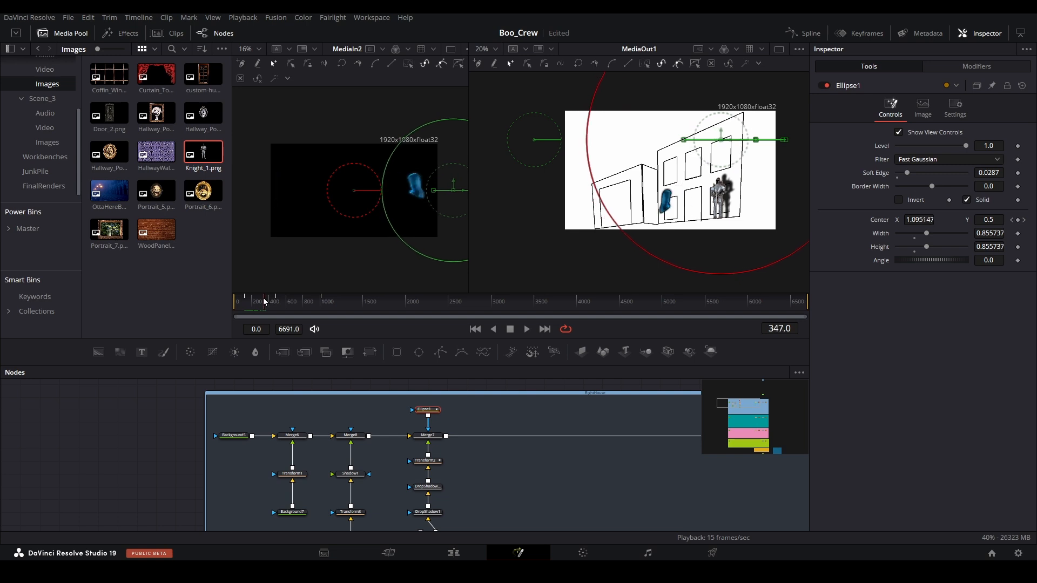
{"action": "left_click_drag", "start_coordinate": [264, 301], "coordinate": [324, 296]}
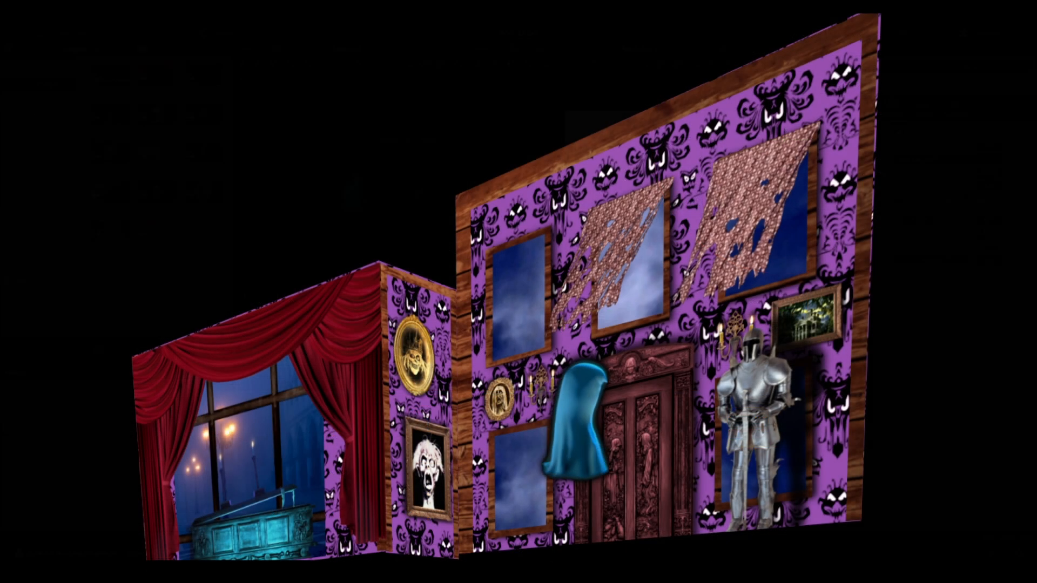